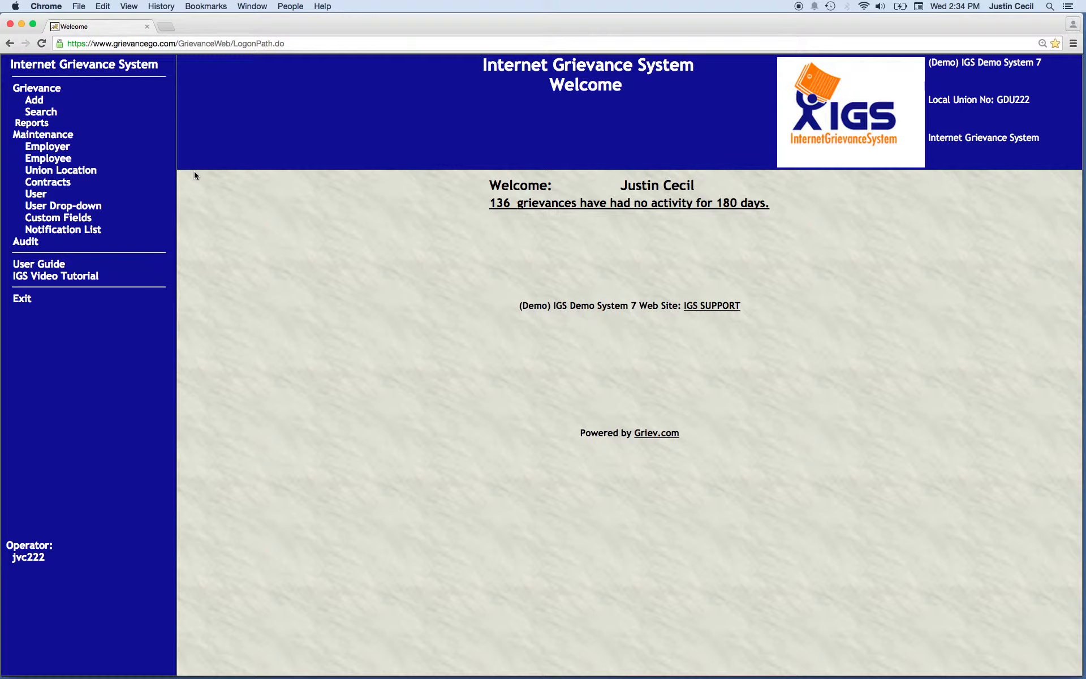
Start a new grievance for the existing sixth-listed member with employer 1 Organization 1 and proceed to its detail form
click(34, 101)
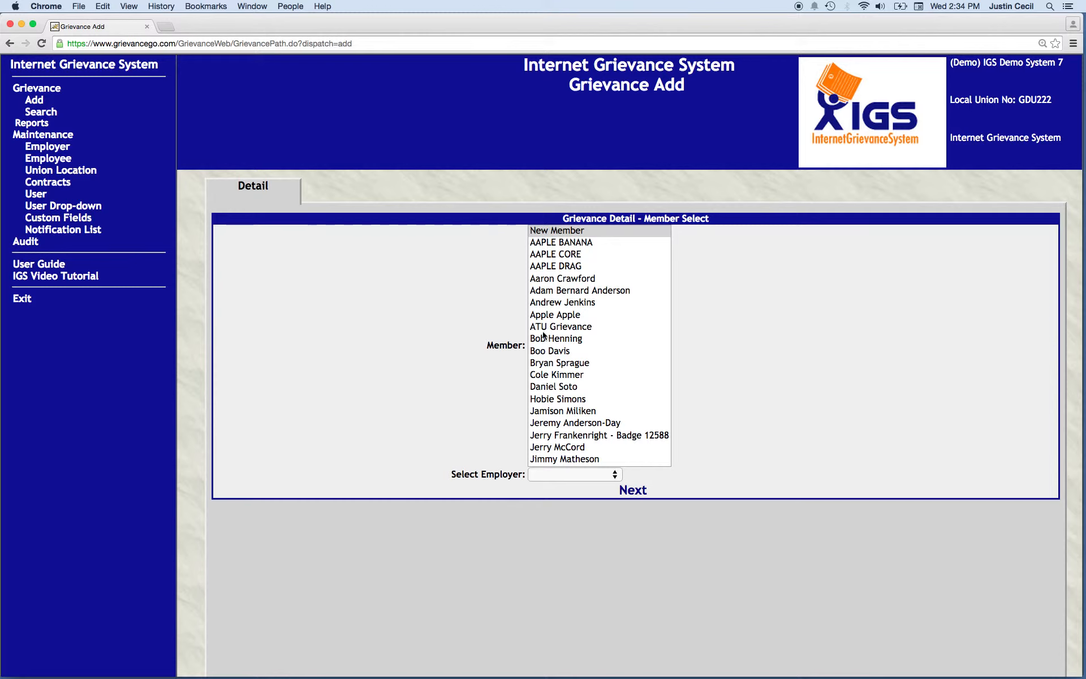
click(562, 290)
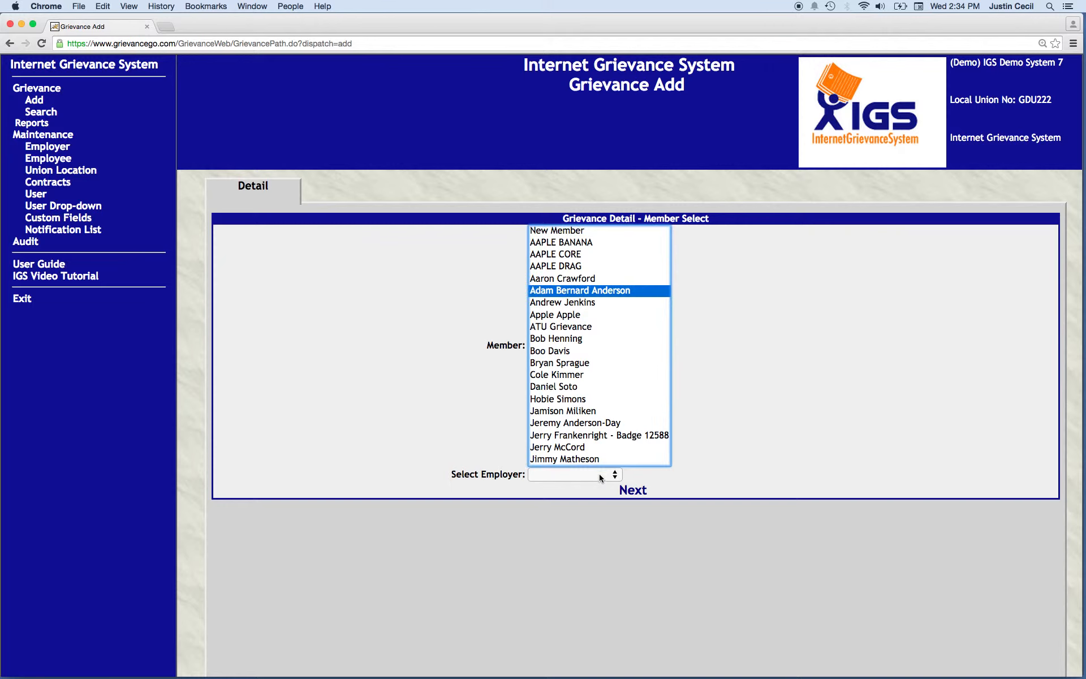
click(599, 474)
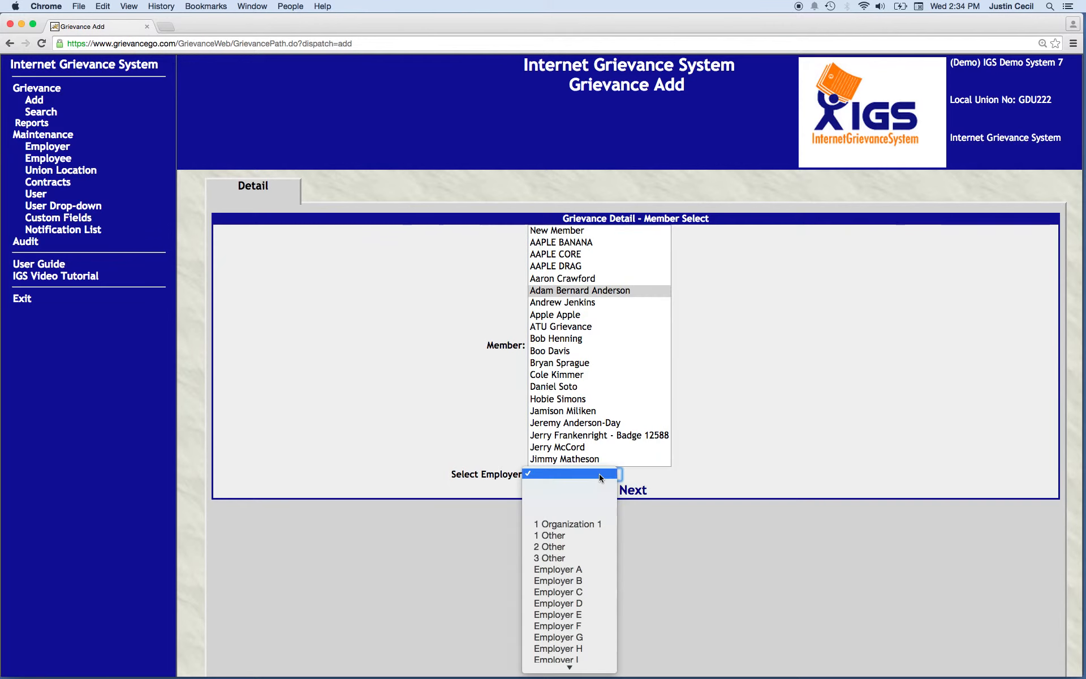
click(570, 524)
click(634, 490)
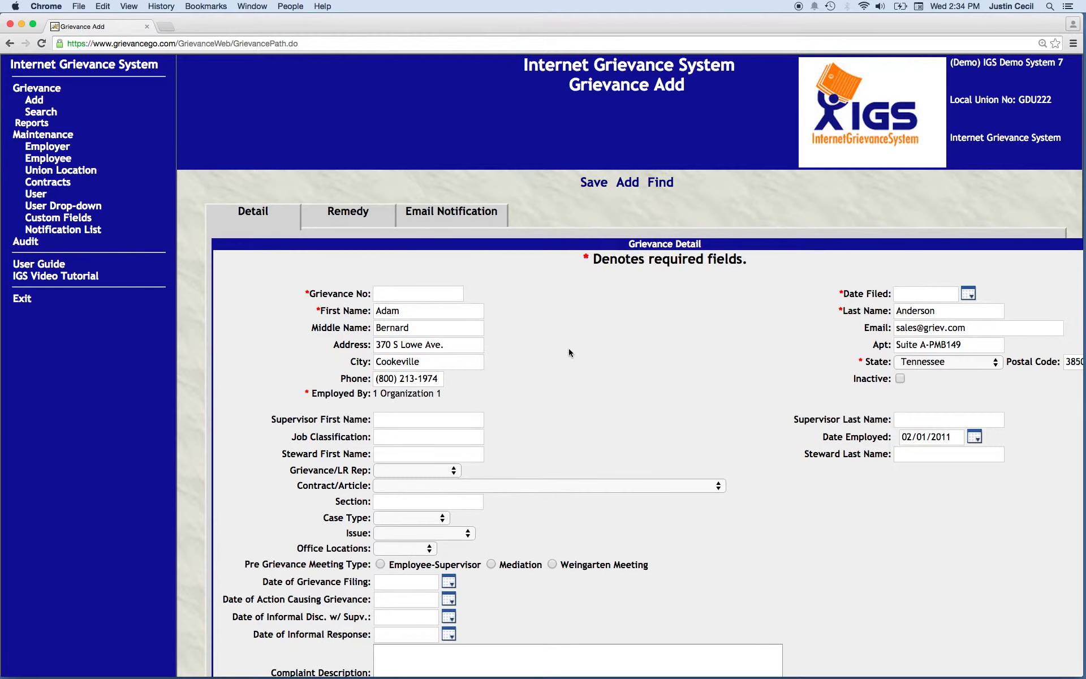
Enter 2015-01-004 as the grievance number and set the date filed to 01/14/2015
scroll(569, 350, right, 1)
scroll(569, 349, down, 1)
scroll(528, 355, down, 1)
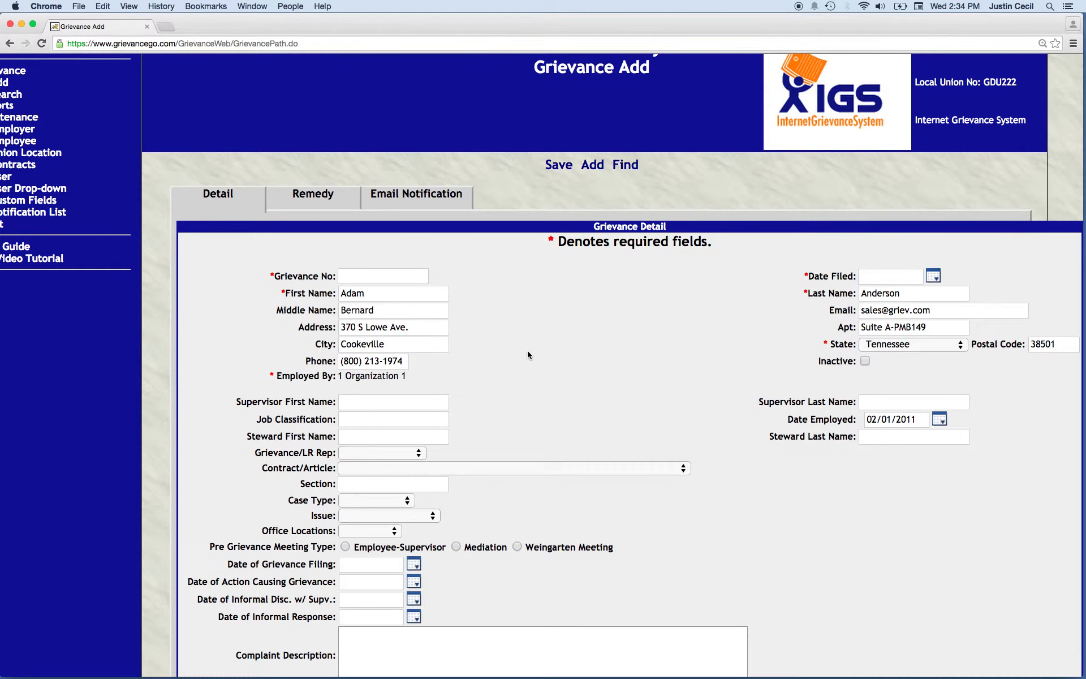
scroll(527, 354, down, 1)
click(355, 267)
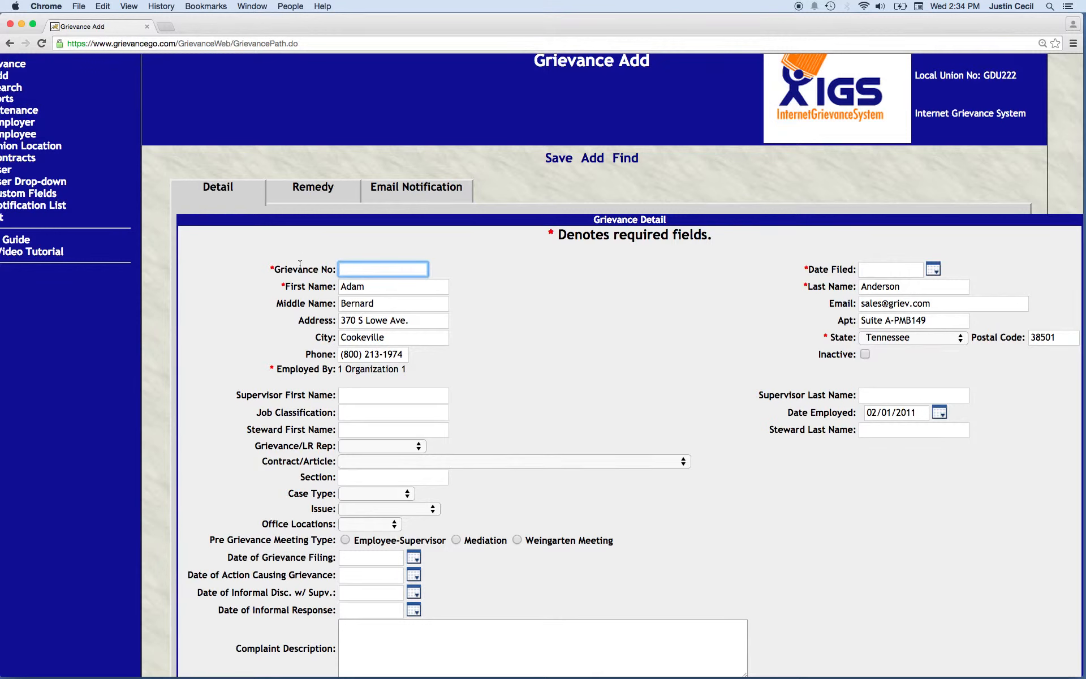
text(2015-0)
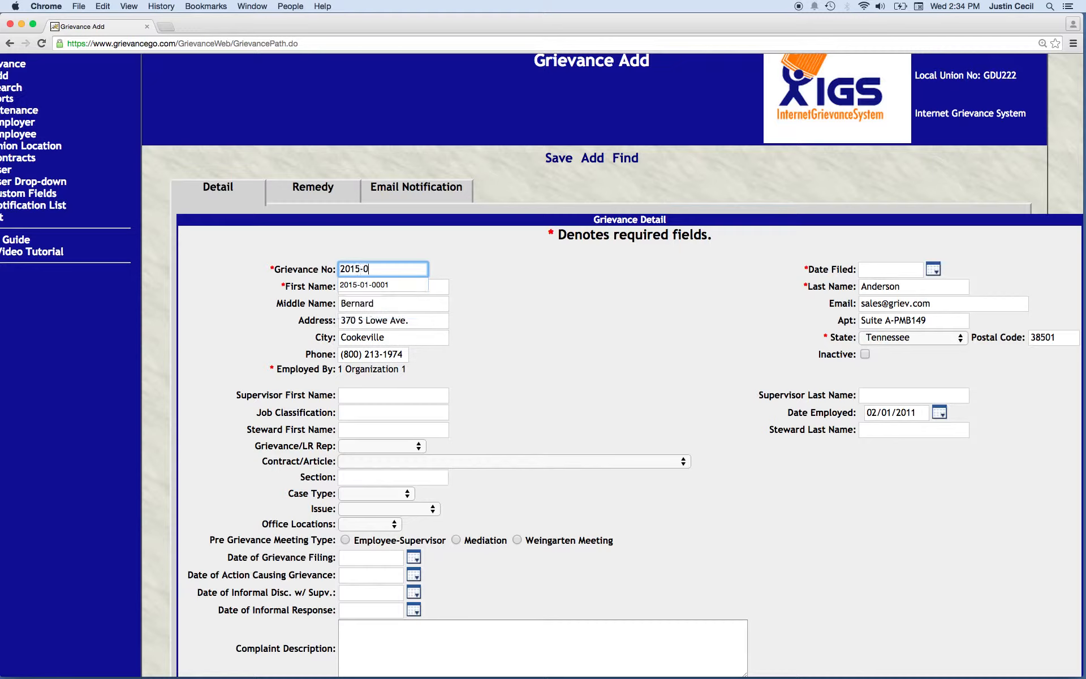
text(1-004)
click(500, 322)
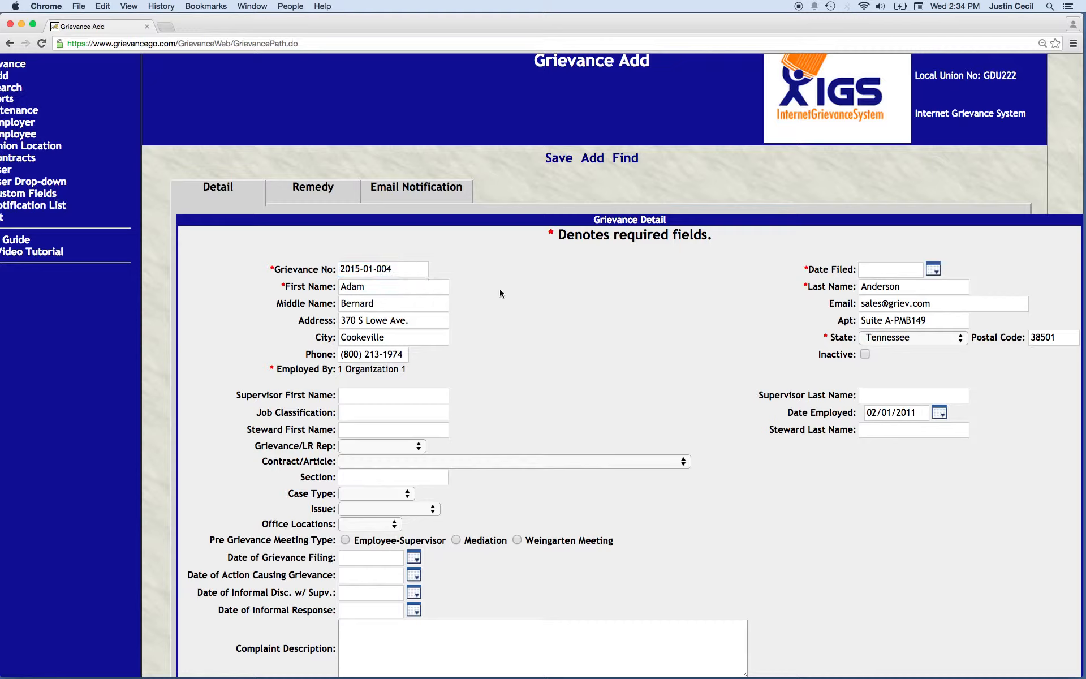
click(938, 273)
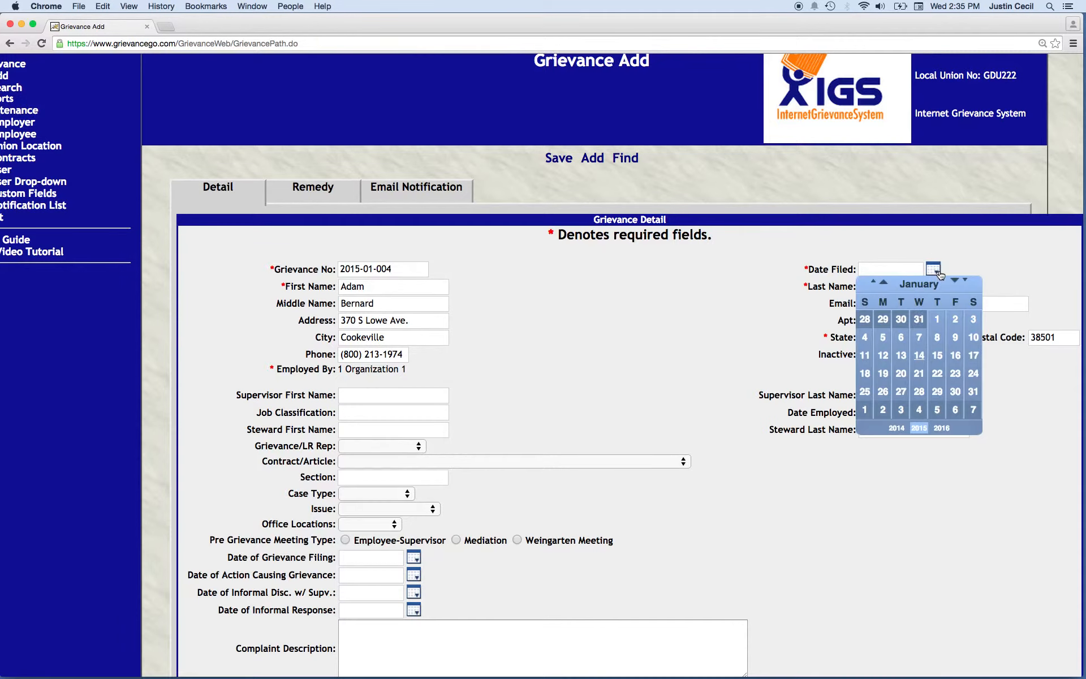
click(920, 355)
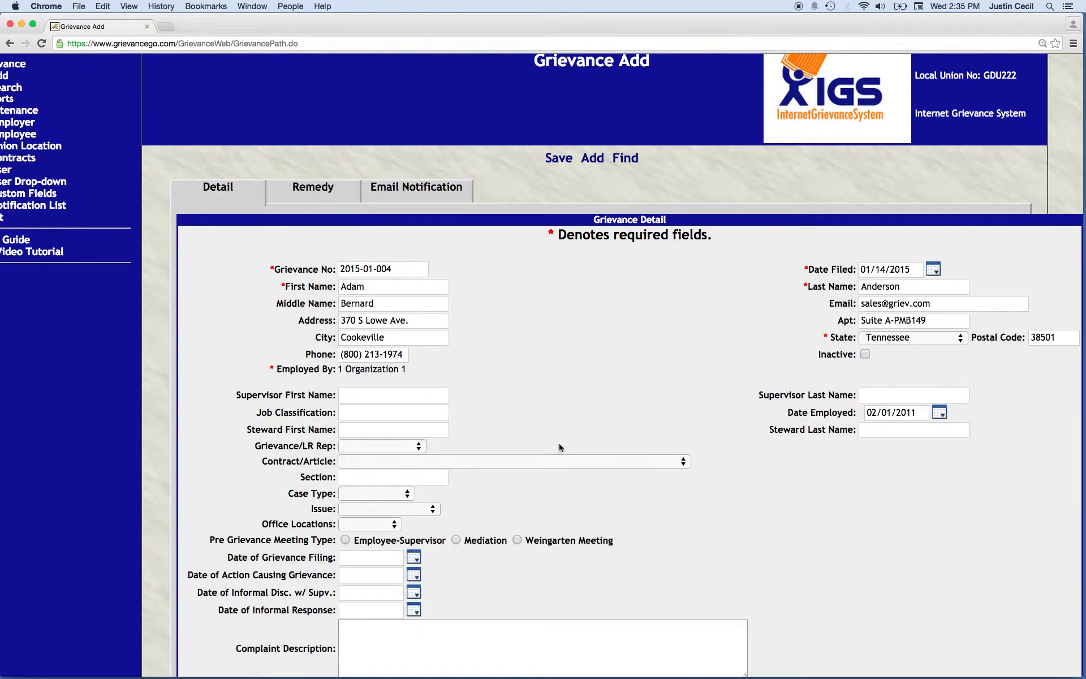
Set the grievance's case type to 2 Complaint and its issue to Lost Time
scroll(558, 445, down, 2)
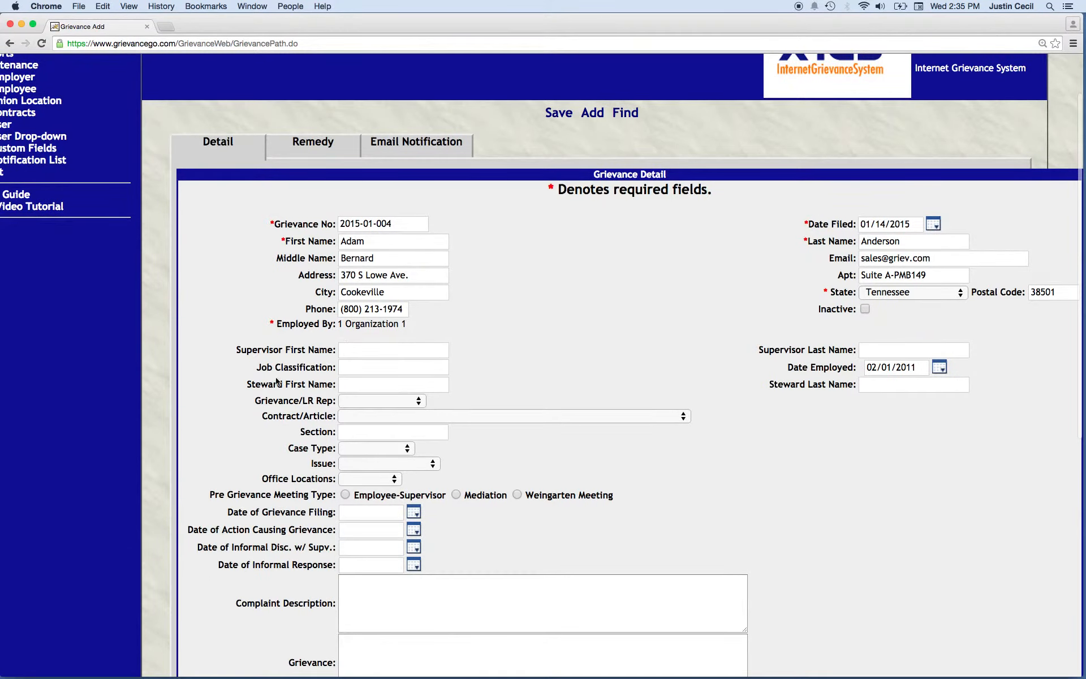
scroll(339, 339, down, 2)
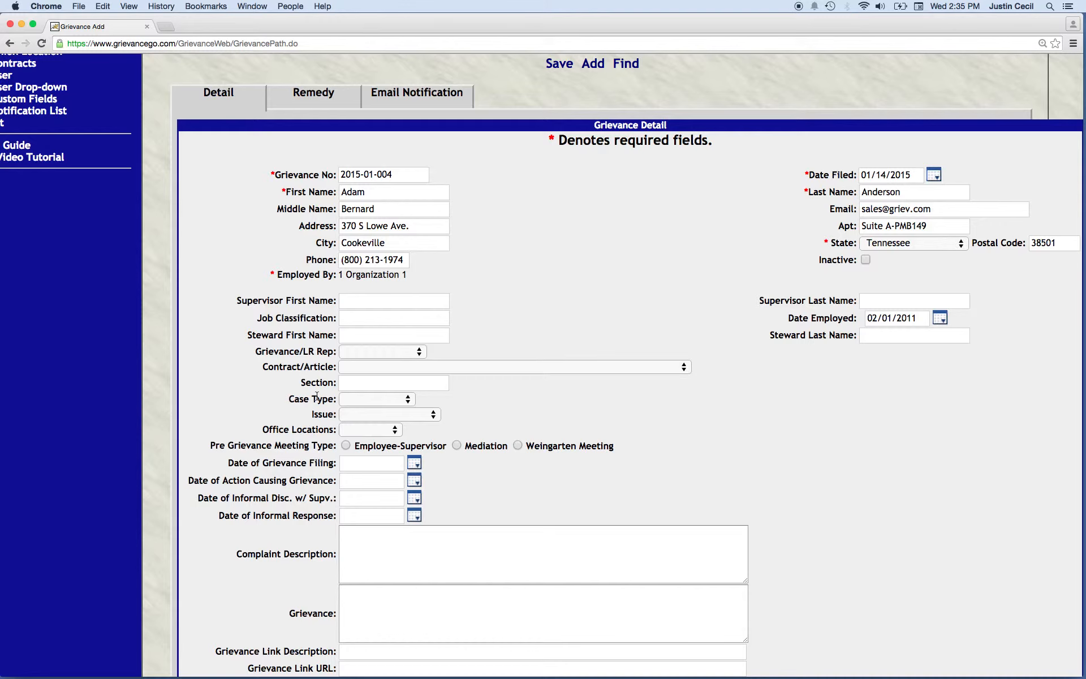
scroll(317, 396, up, 3)
scroll(226, 340, left, 2)
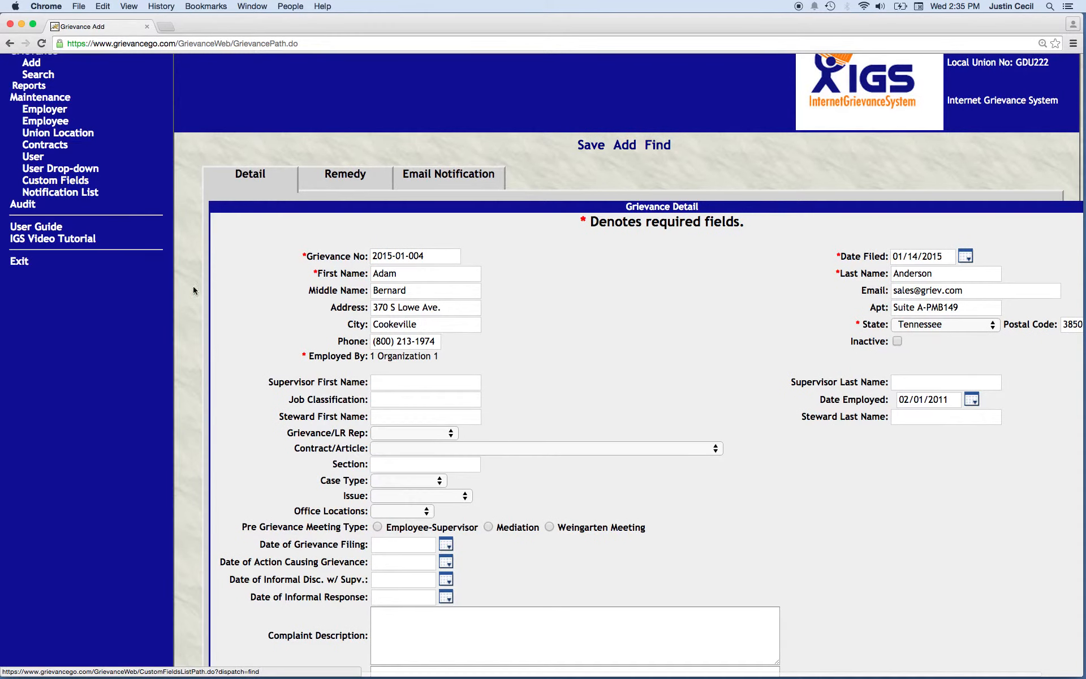
scroll(251, 351, down, 2)
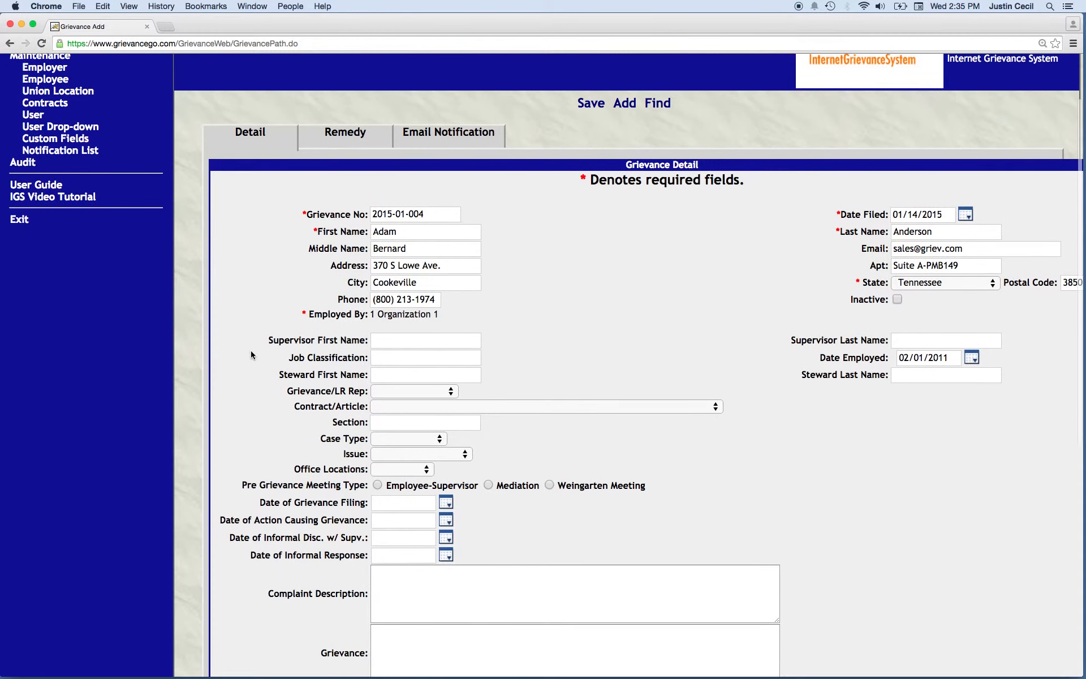
scroll(251, 355, down, 2)
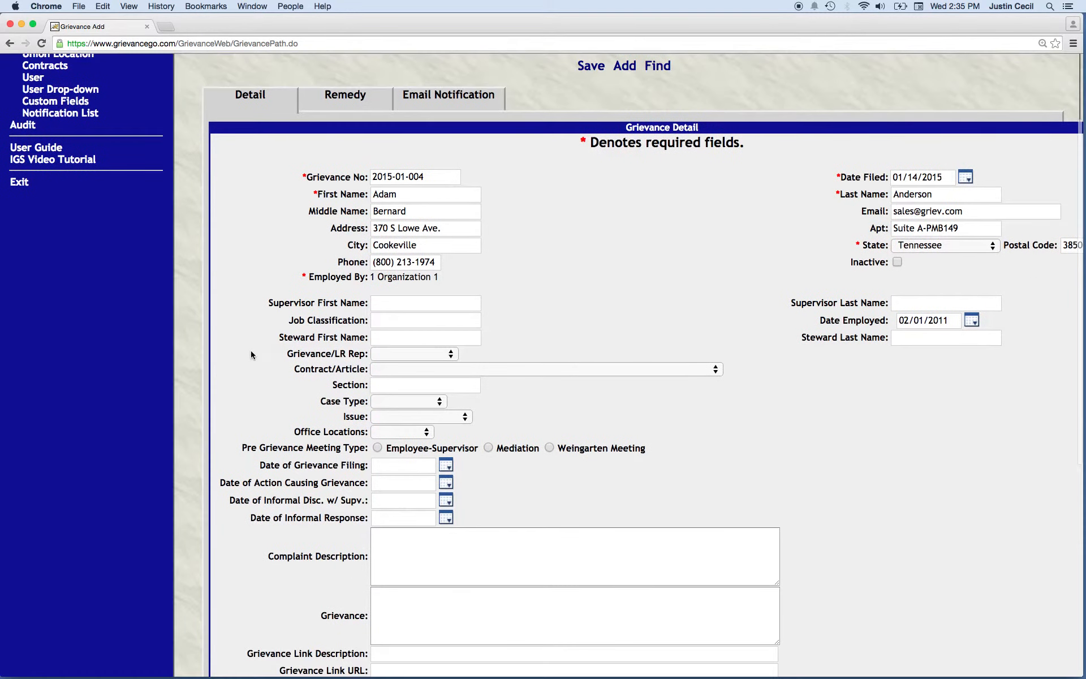
click(404, 402)
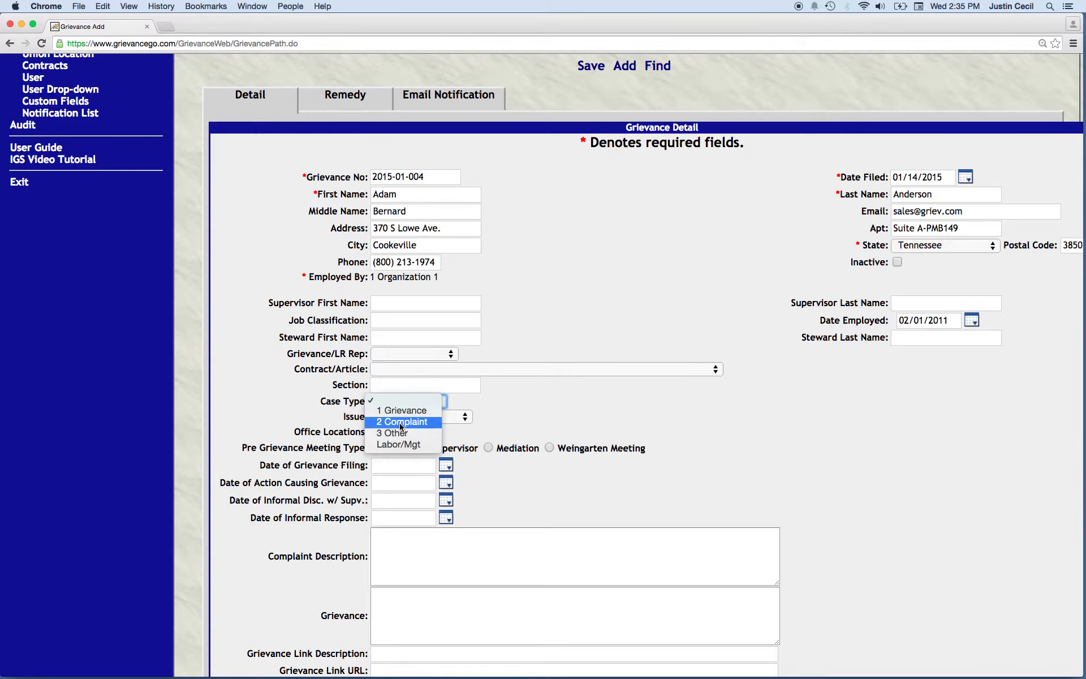
click(401, 423)
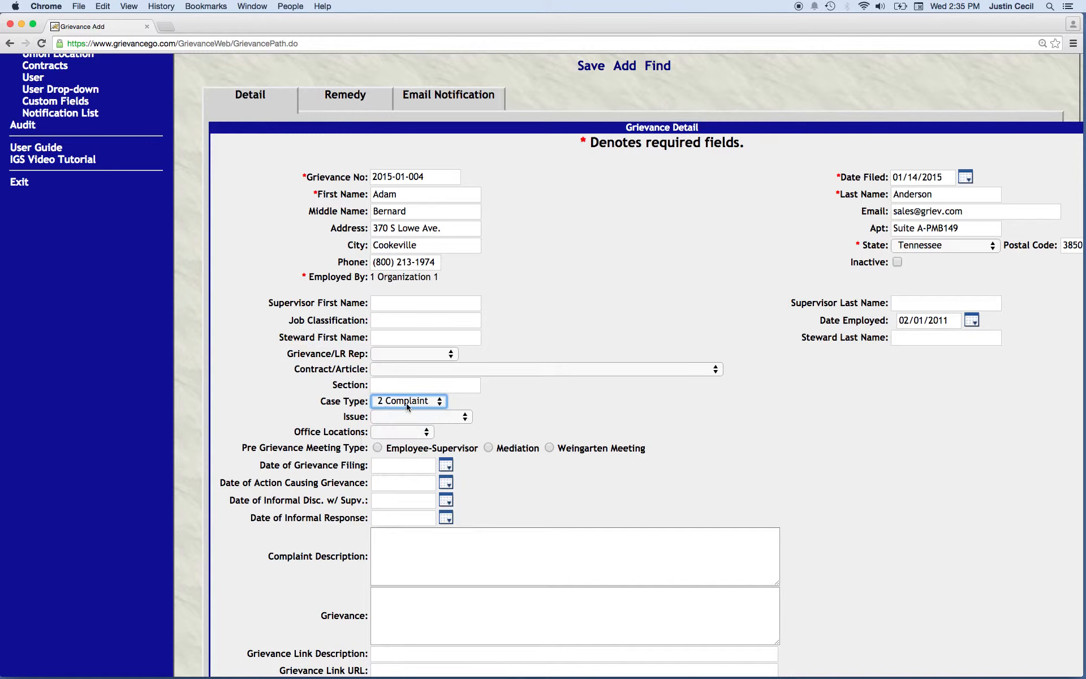
click(393, 417)
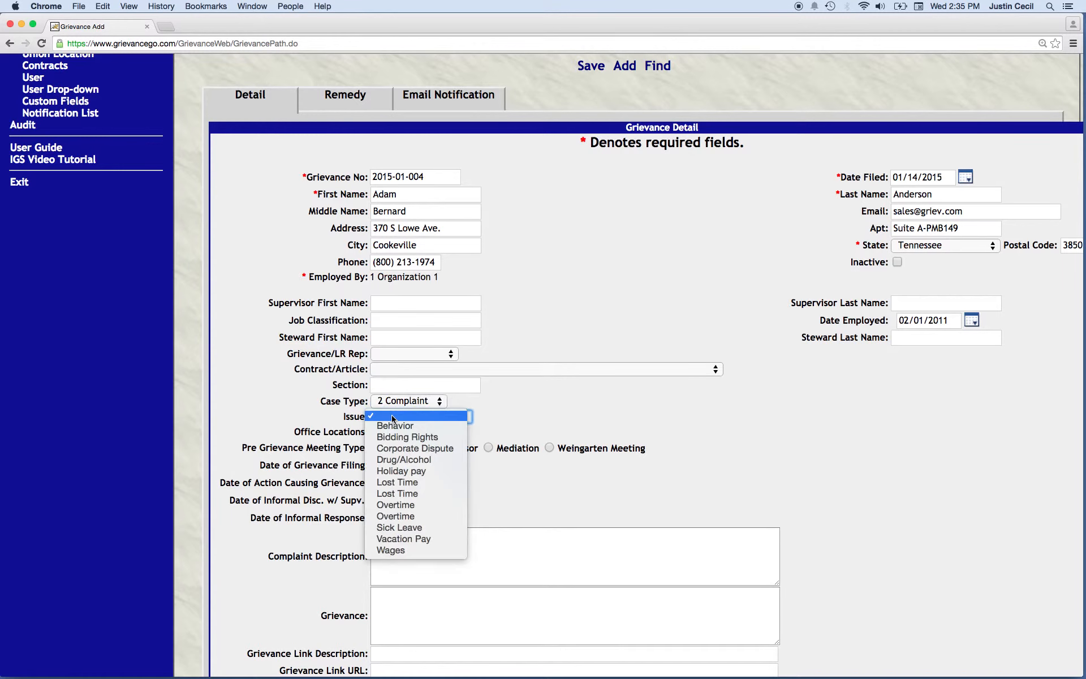
click(395, 483)
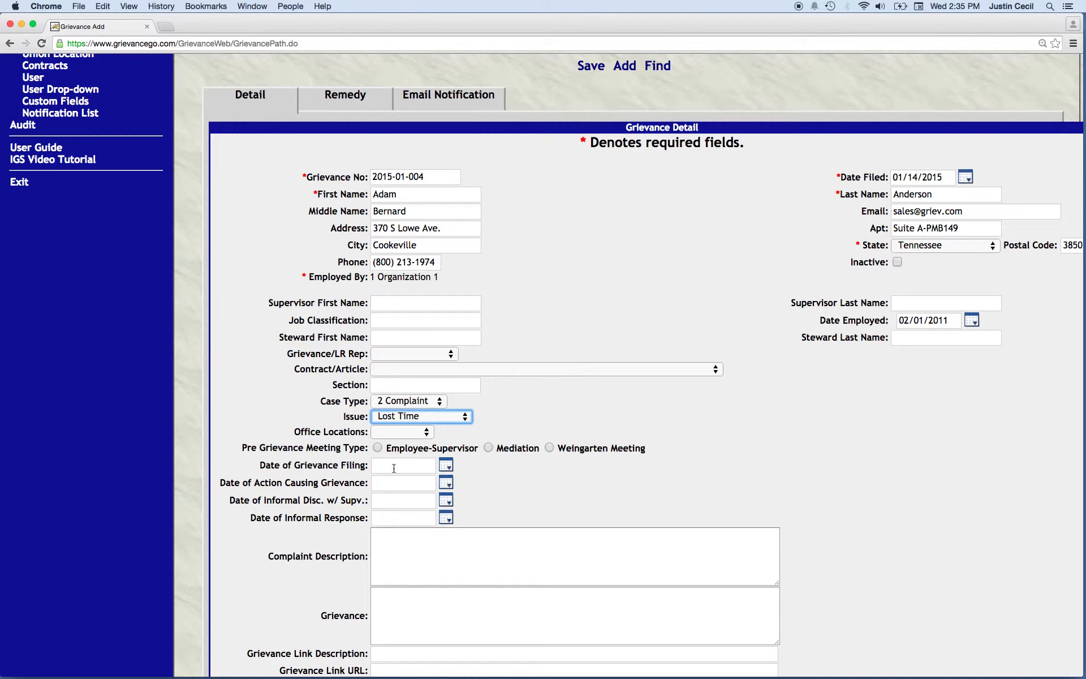
Save the new grievance record, leaving the filing dates and complaint description empty
click(398, 546)
scroll(357, 546, down, 1)
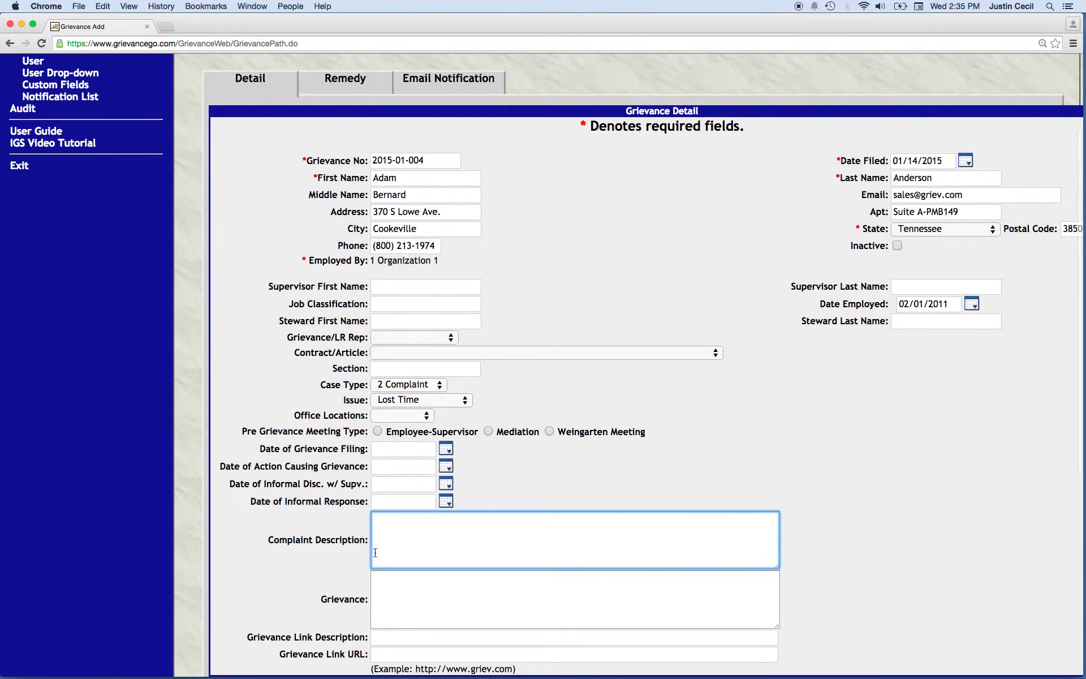
click(402, 447)
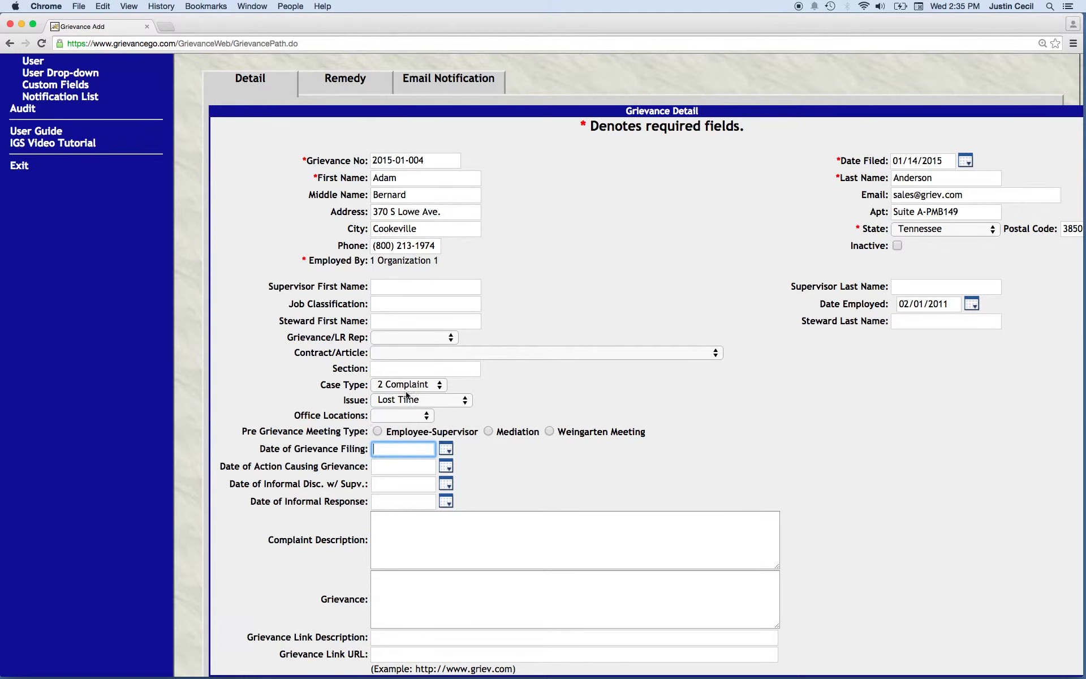
scroll(303, 460, up, 2)
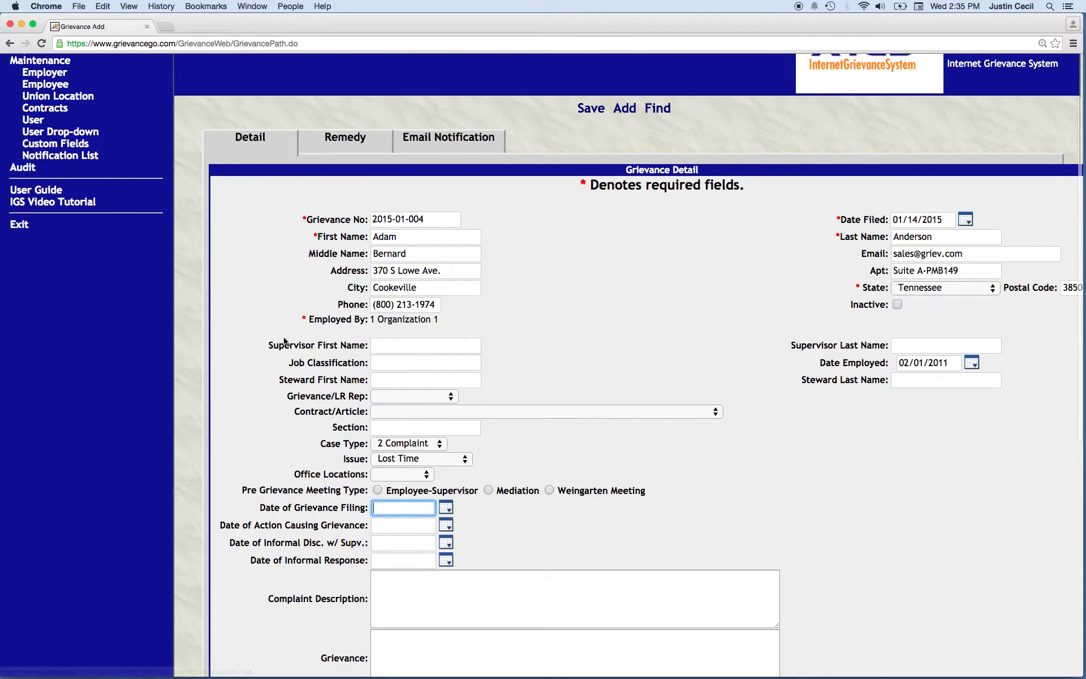
scroll(306, 362, down, 4)
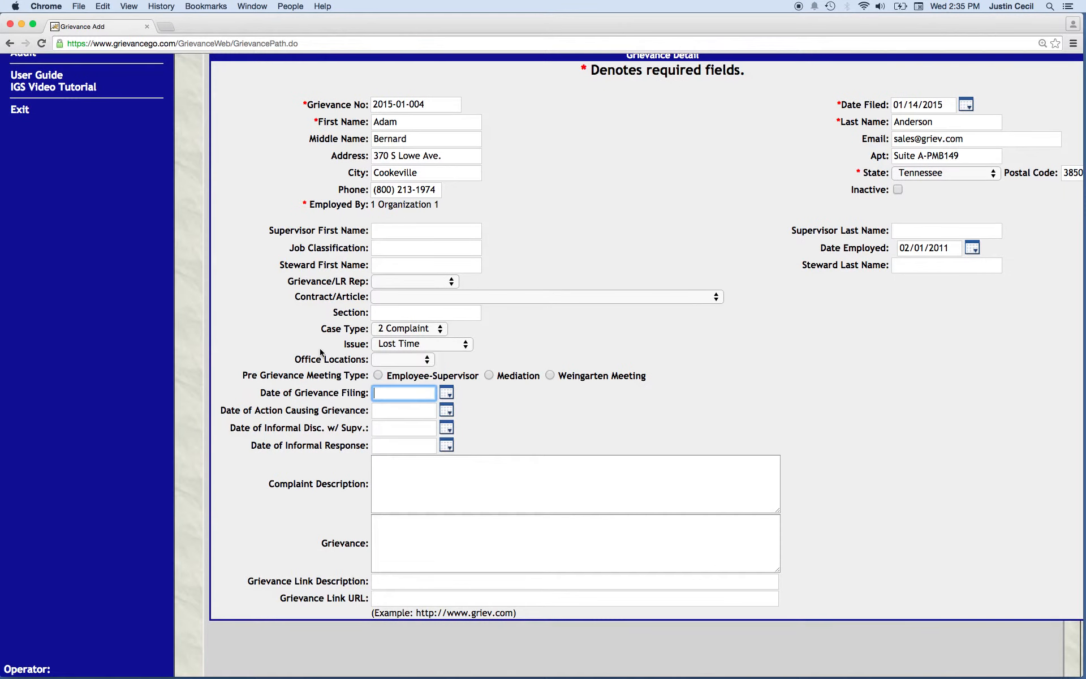
scroll(432, 394, up, 6)
click(592, 182)
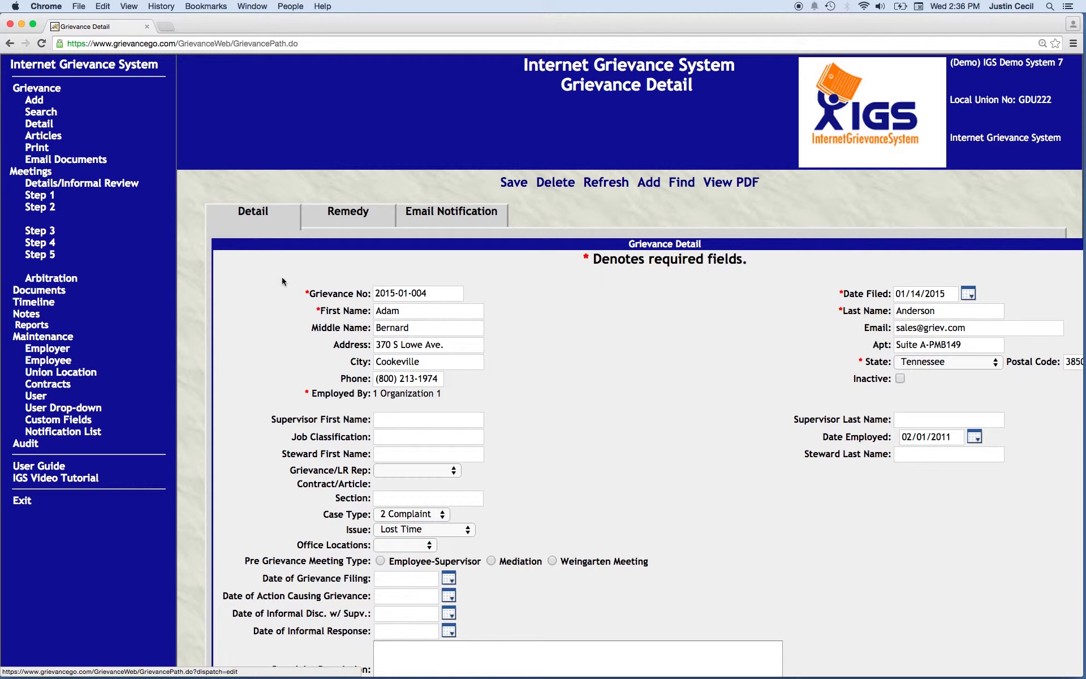
Open the email form for this grievance's documents and set the date to send to 01/14/2015
click(70, 163)
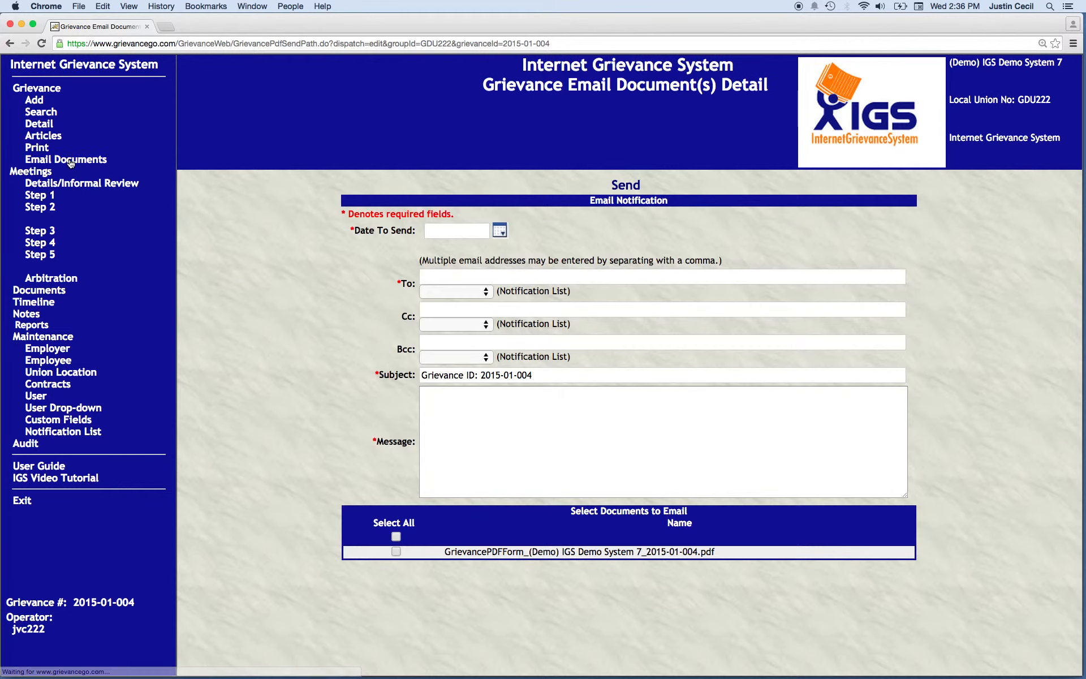
click(500, 233)
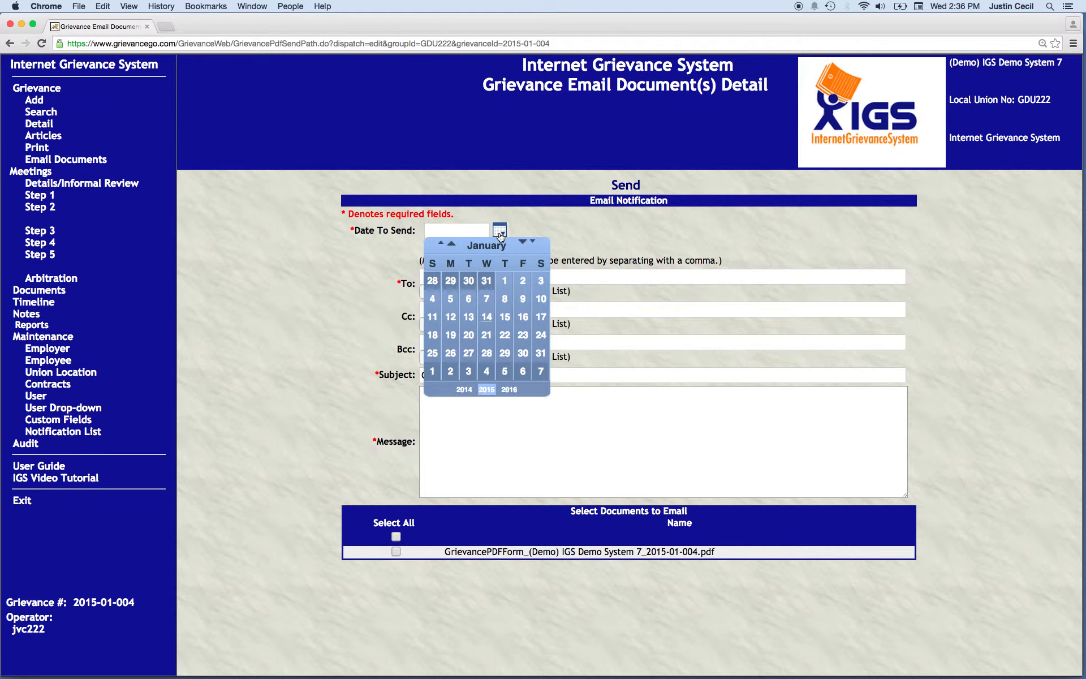
click(488, 318)
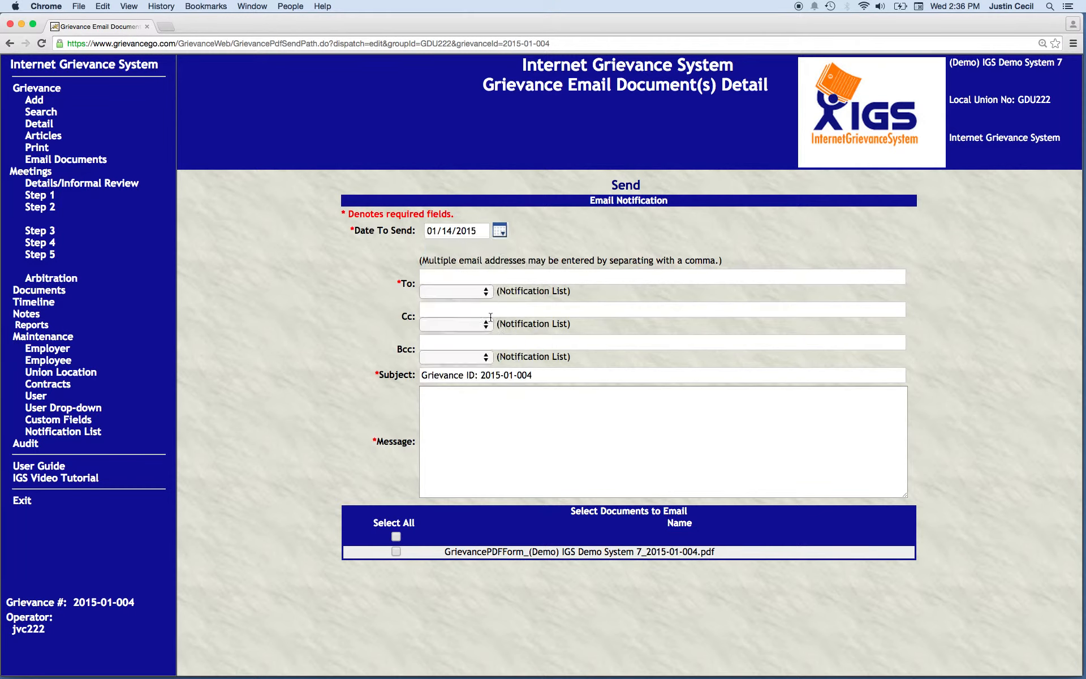
click(456, 293)
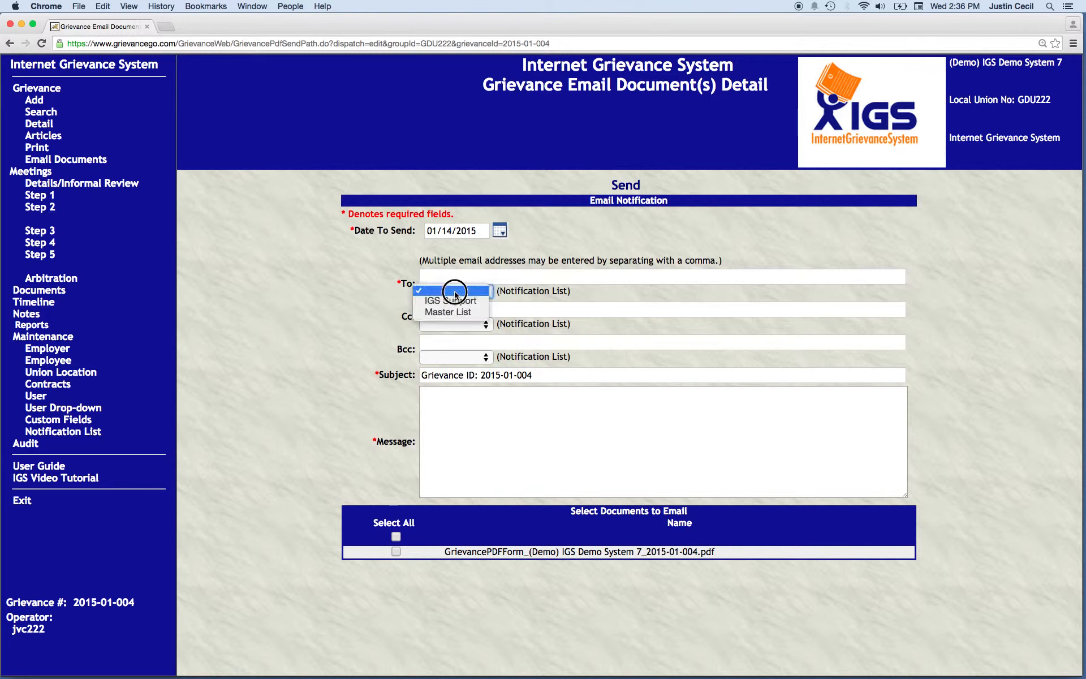
click(392, 284)
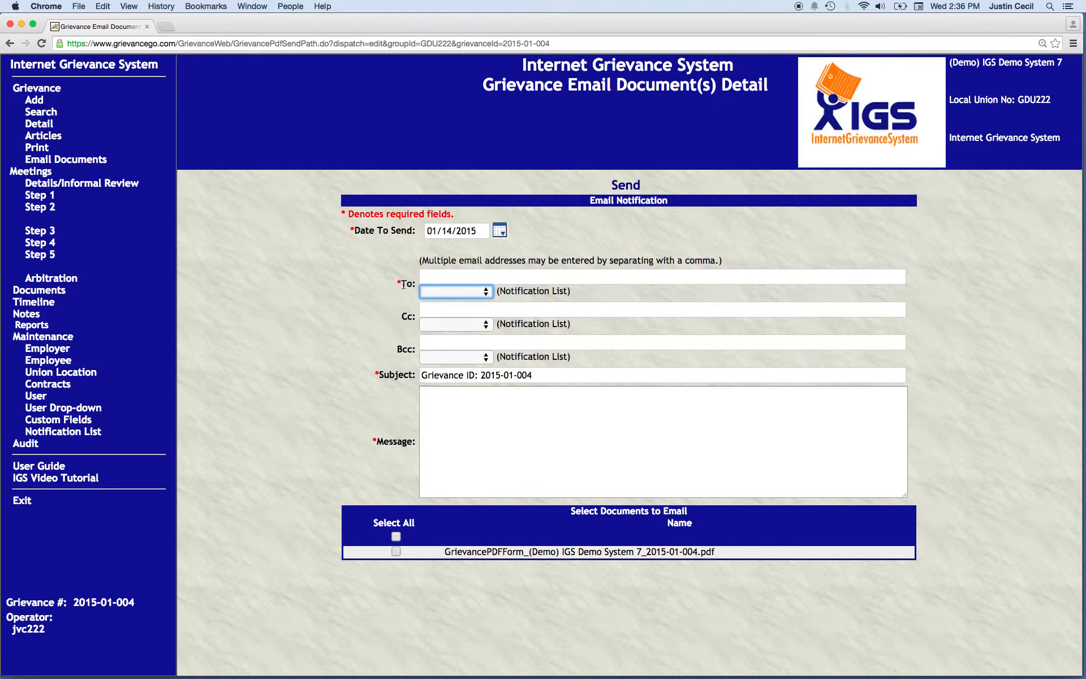
Enter "grievance docs." as the email message and select all documents for emailing
click(443, 375)
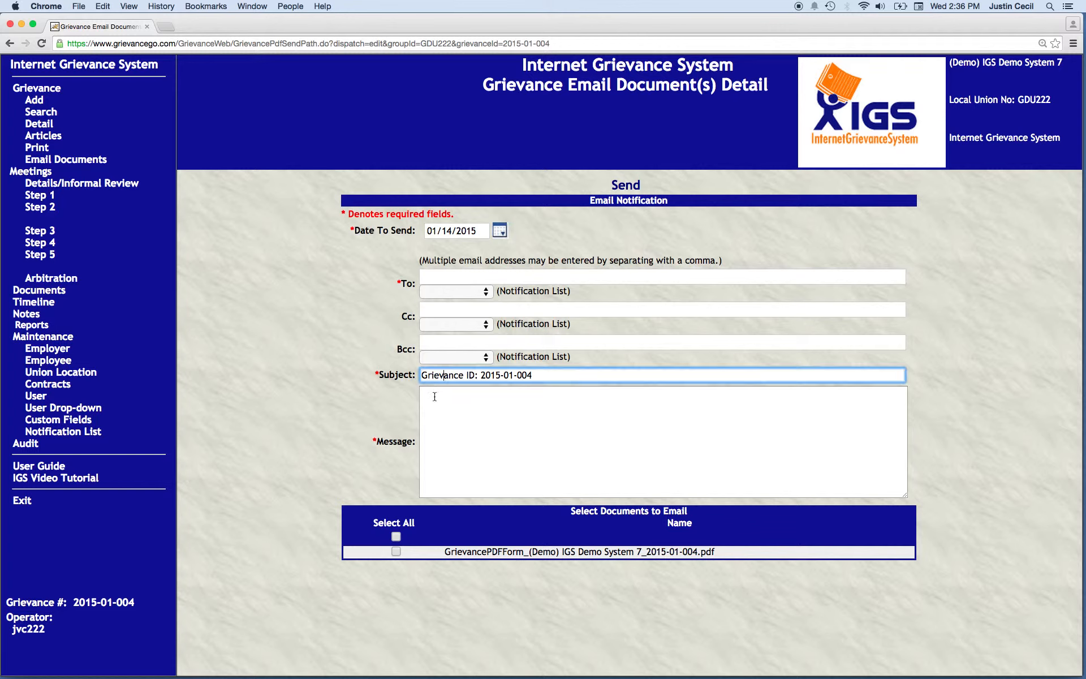
click(435, 396)
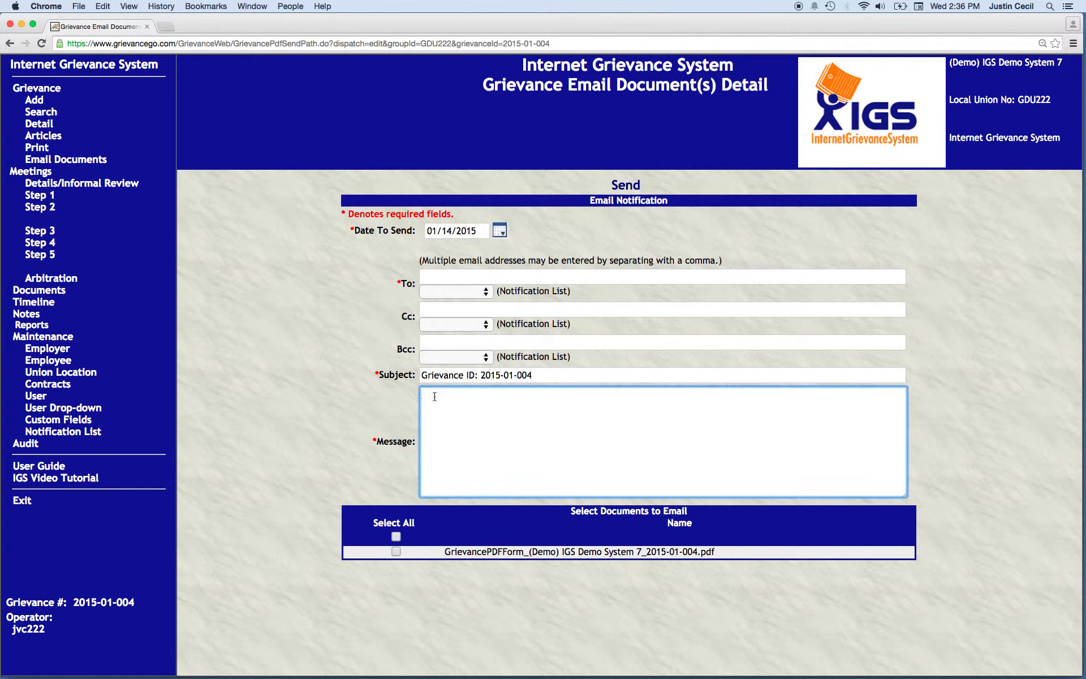
text(grievanc docs.)
click(457, 395)
text(e)
click(397, 536)
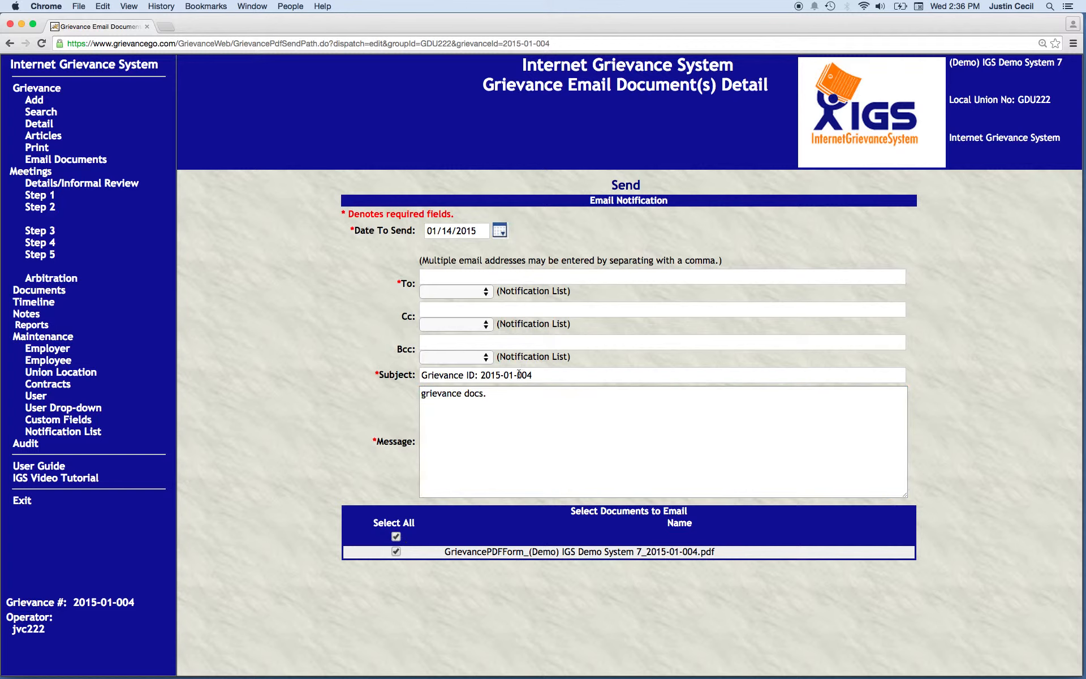
Address the email to the IGS Support notification list and send it
click(487, 292)
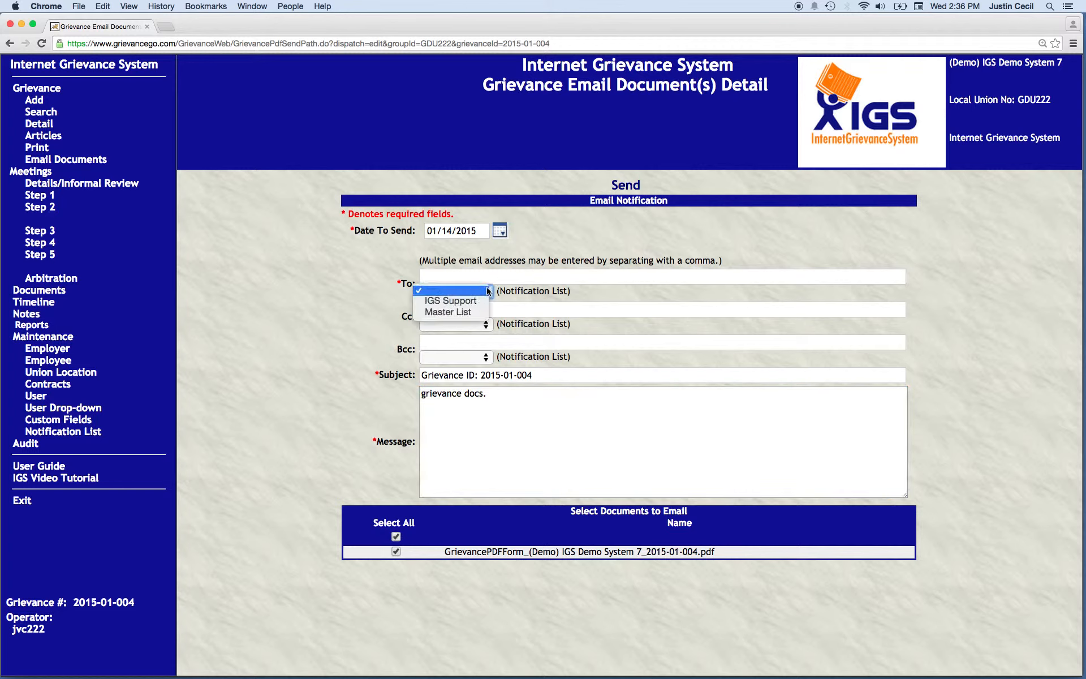
click(460, 302)
click(626, 185)
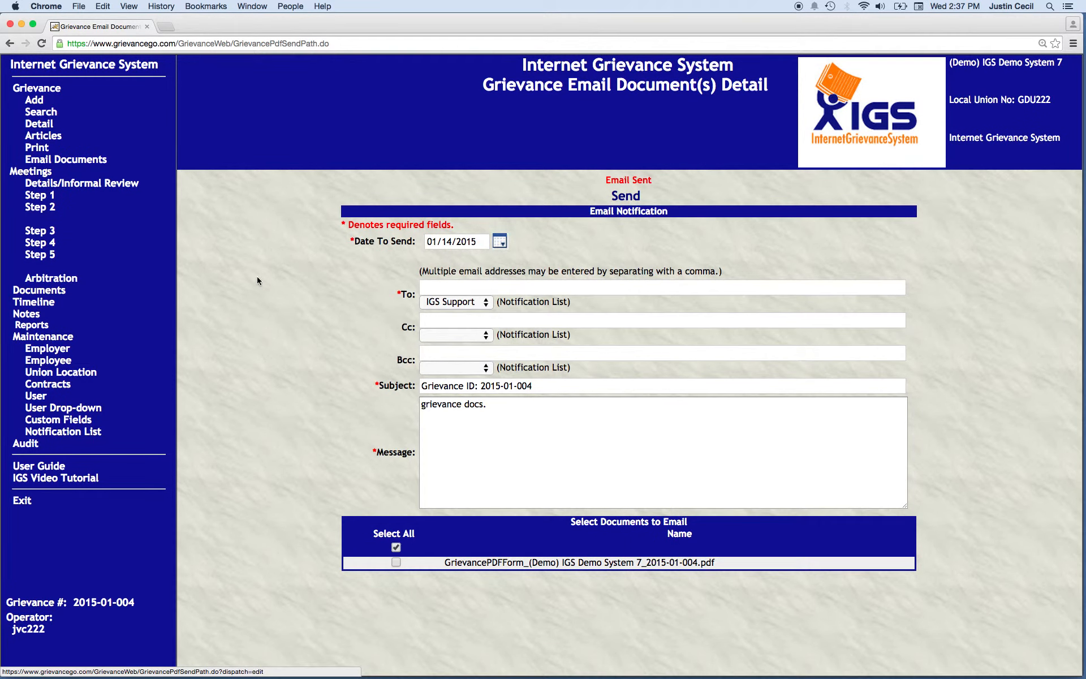
Open the list of documents attached to the grievance
click(52, 292)
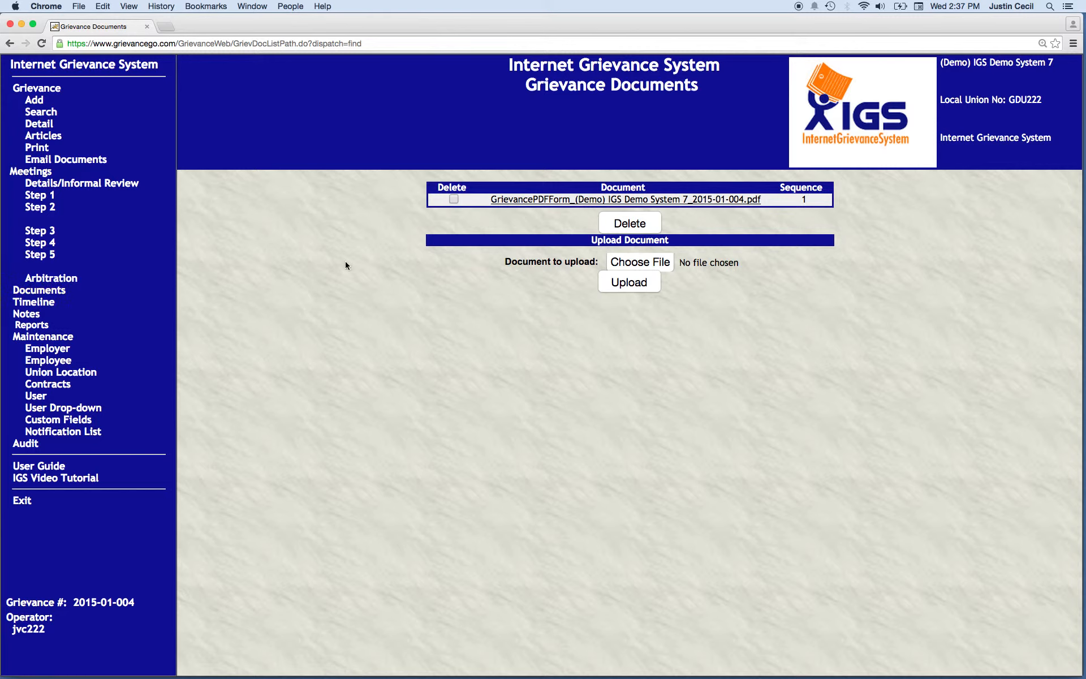
Open the grievance search and find all grievances whose issue is Lost Time
click(43, 113)
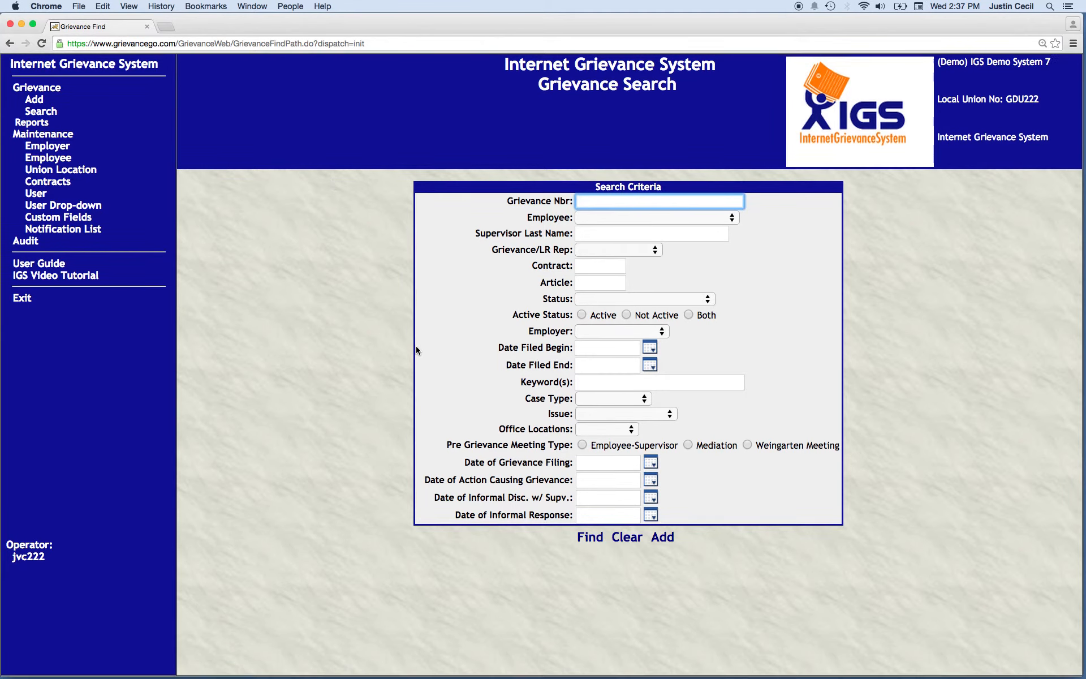
click(648, 414)
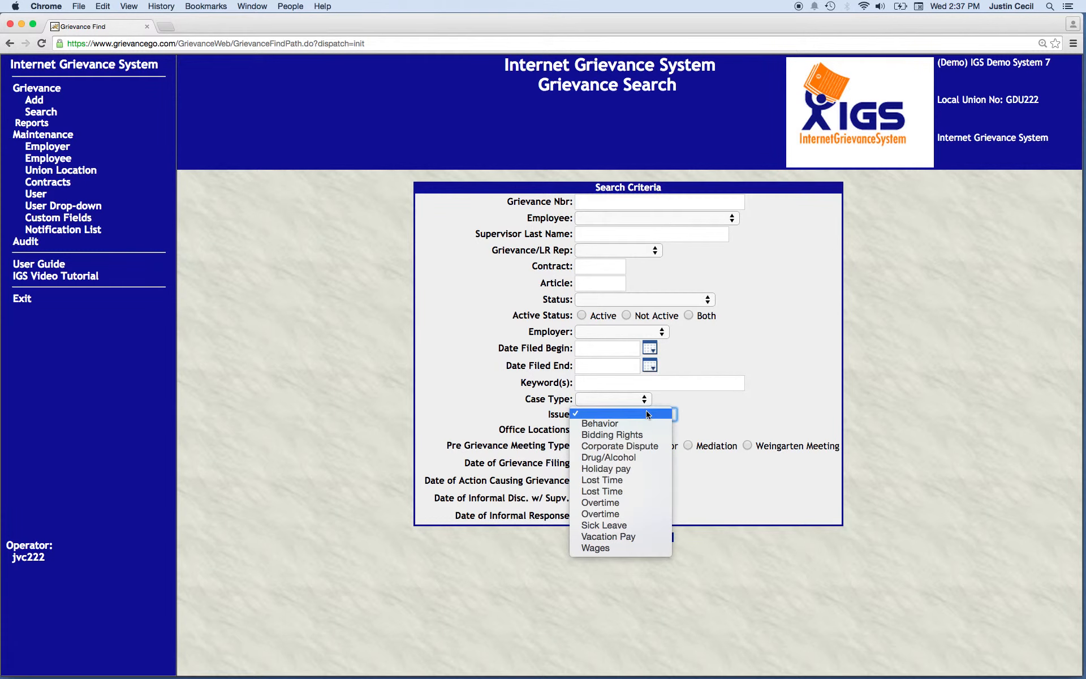
click(608, 485)
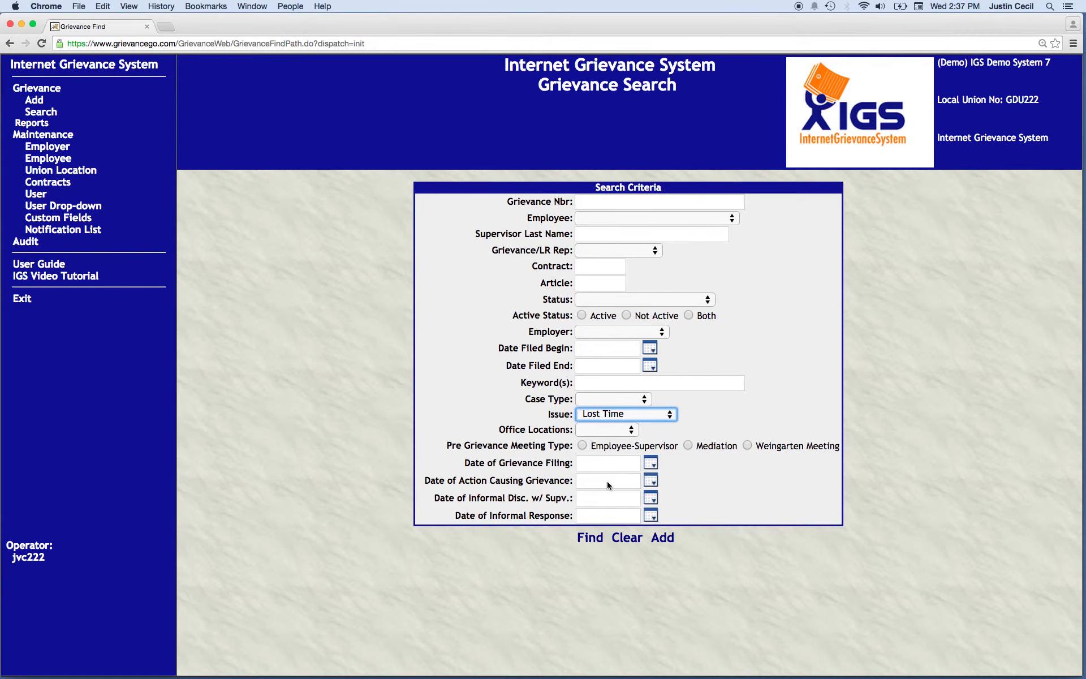
click(587, 543)
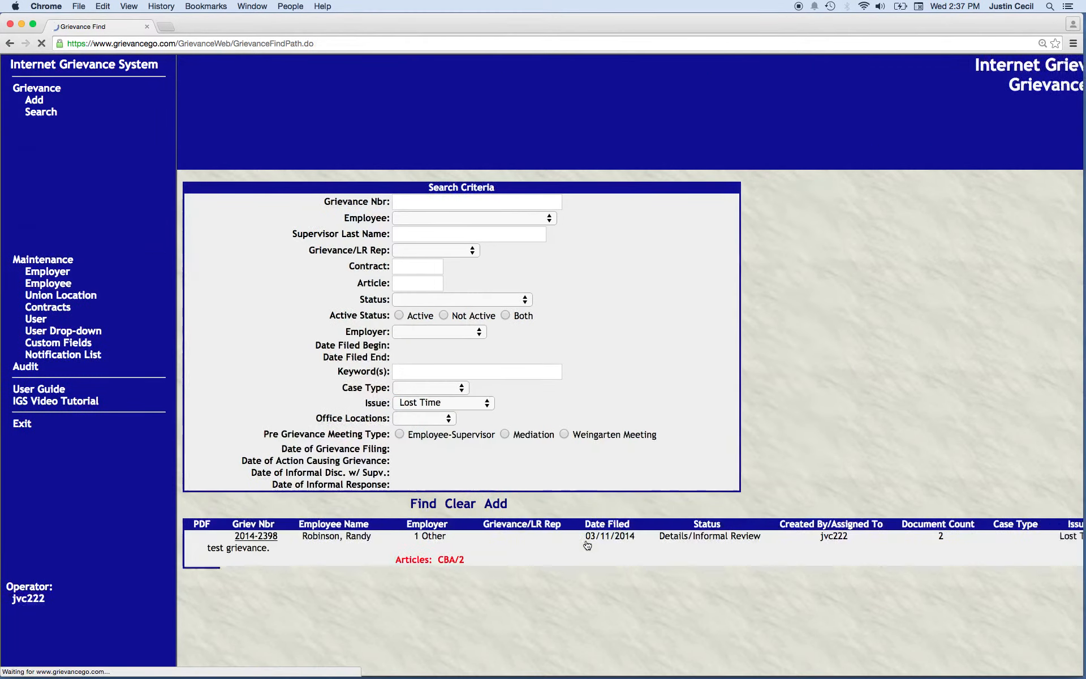
scroll(588, 544, down, 2)
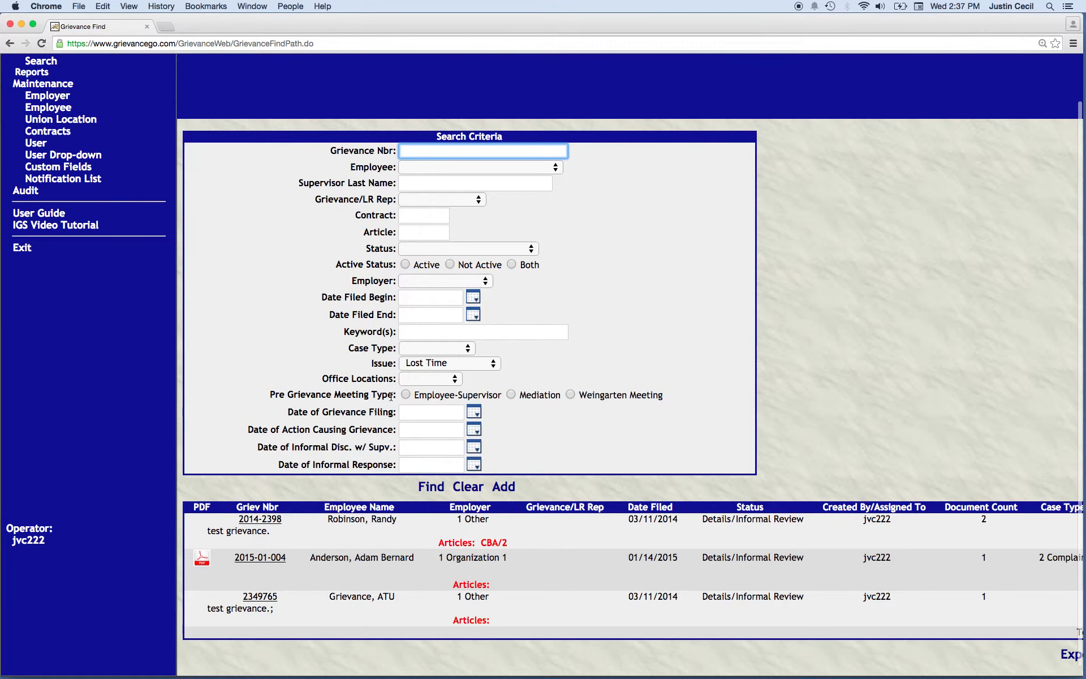
Clear the issue criterion and restrict the grievance search to the Active status
click(492, 363)
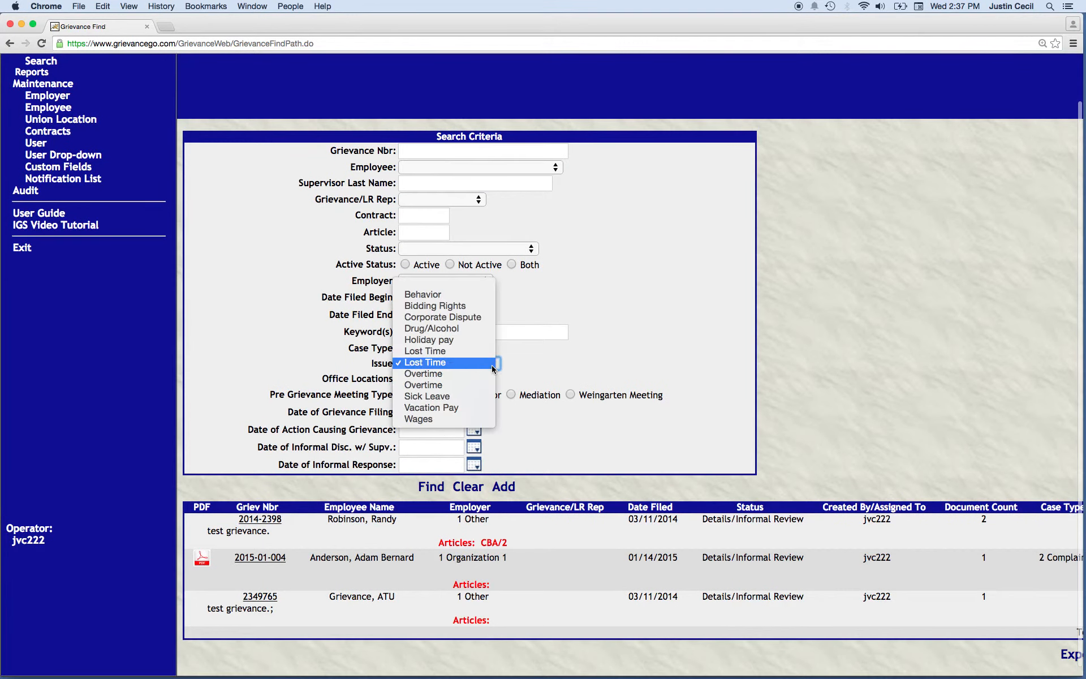
click(431, 285)
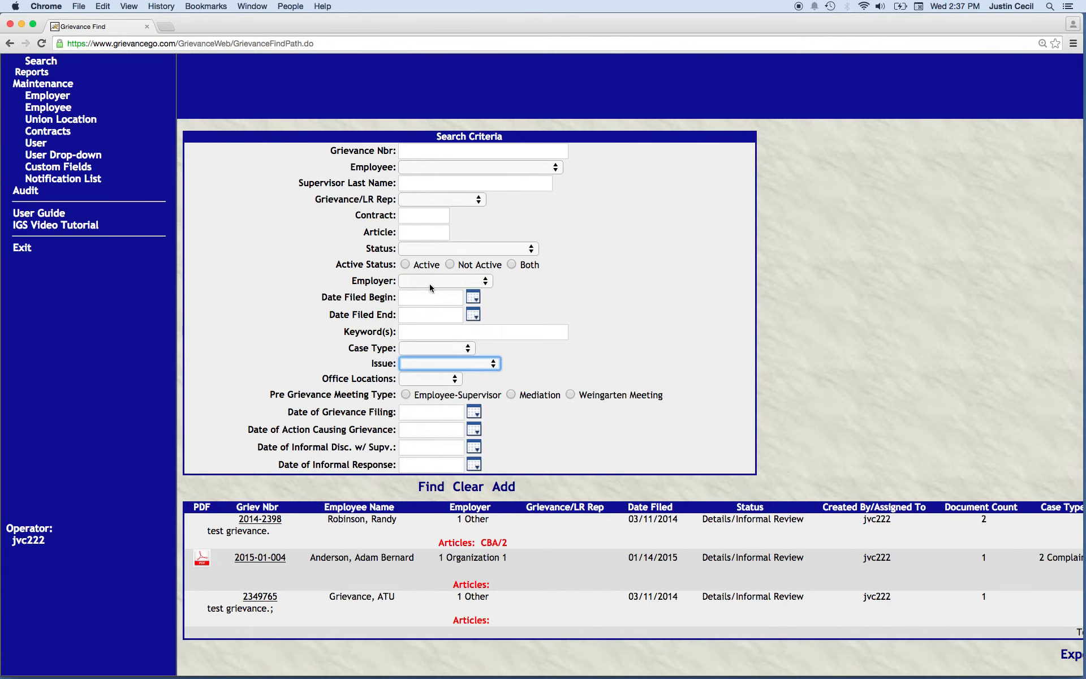
click(406, 265)
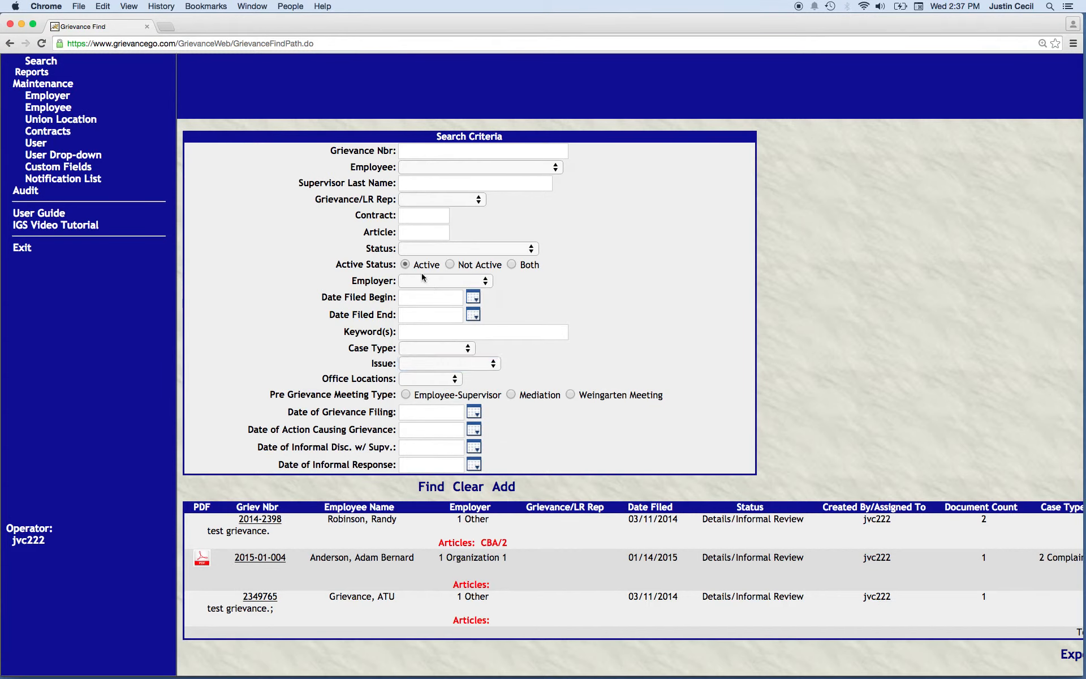
Set the Date Filed Begin criterion to 06/03/2014
click(471, 298)
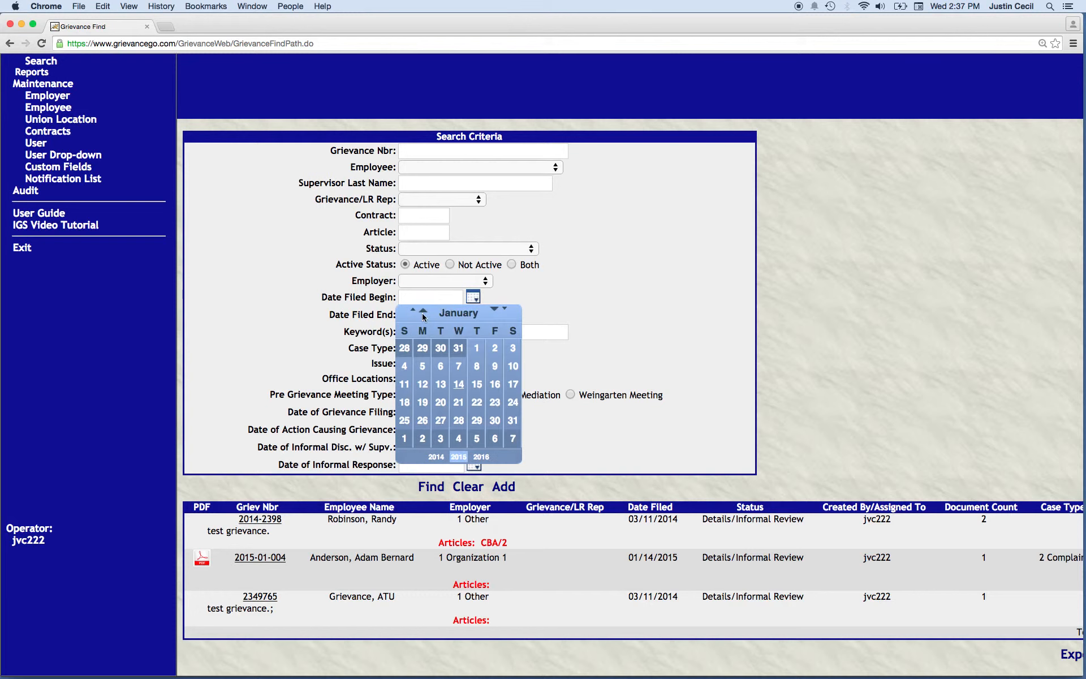
click(423, 312)
click(423, 312)
click(423, 312)
click(423, 312)
click(443, 354)
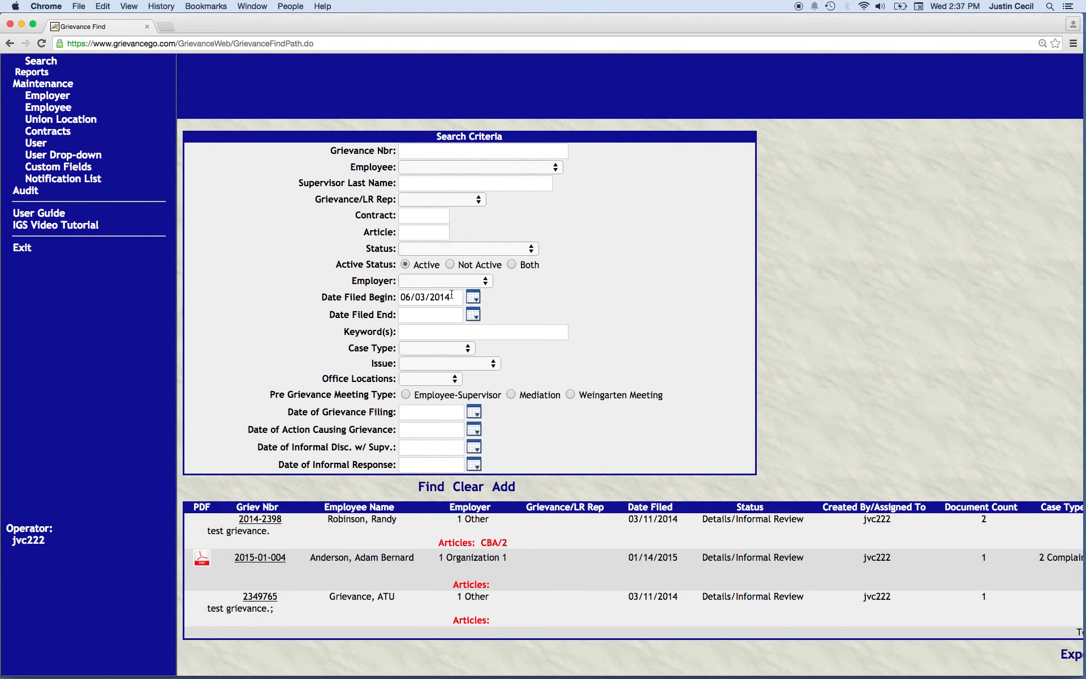
Set the Date Filed End criterion to 01/15/2015 and run the grievance search
click(473, 314)
click(478, 403)
click(432, 490)
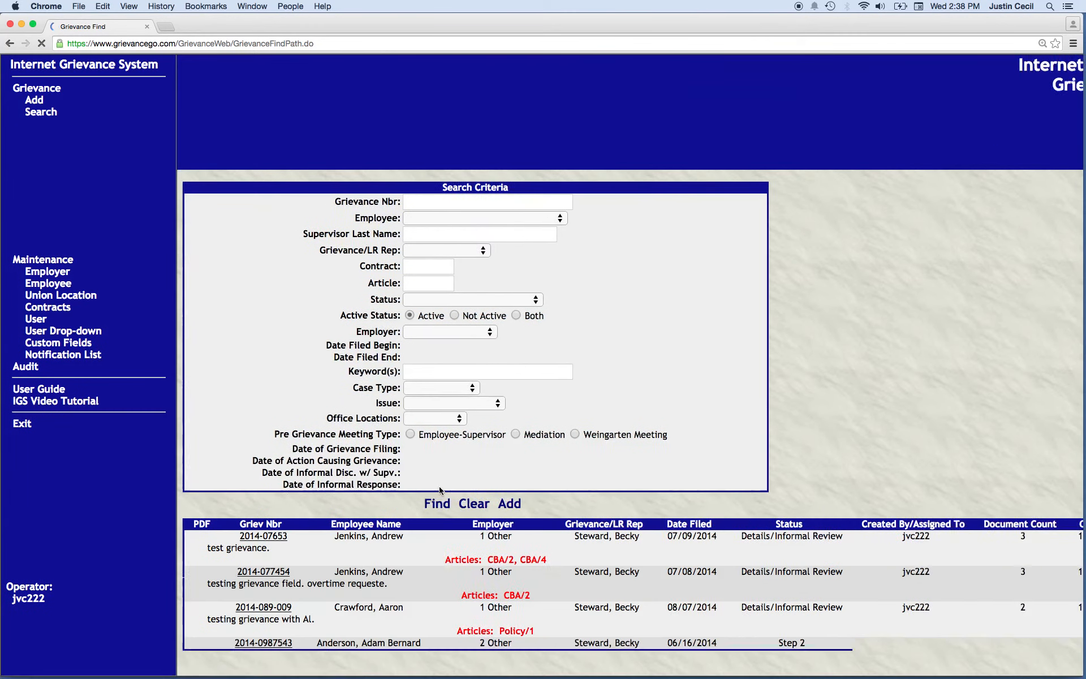
Look through the list of grievances found and review the available search criteria, including the date fields
scroll(440, 487, down, 10)
scroll(440, 487, right, 8)
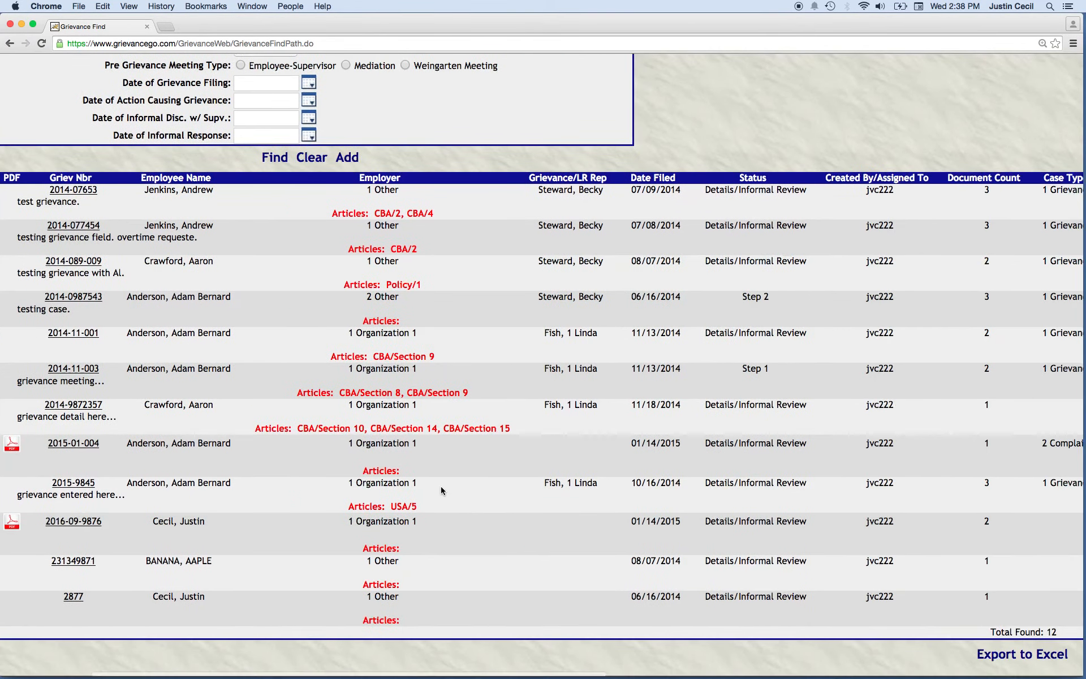
scroll(388, 389, left, 5)
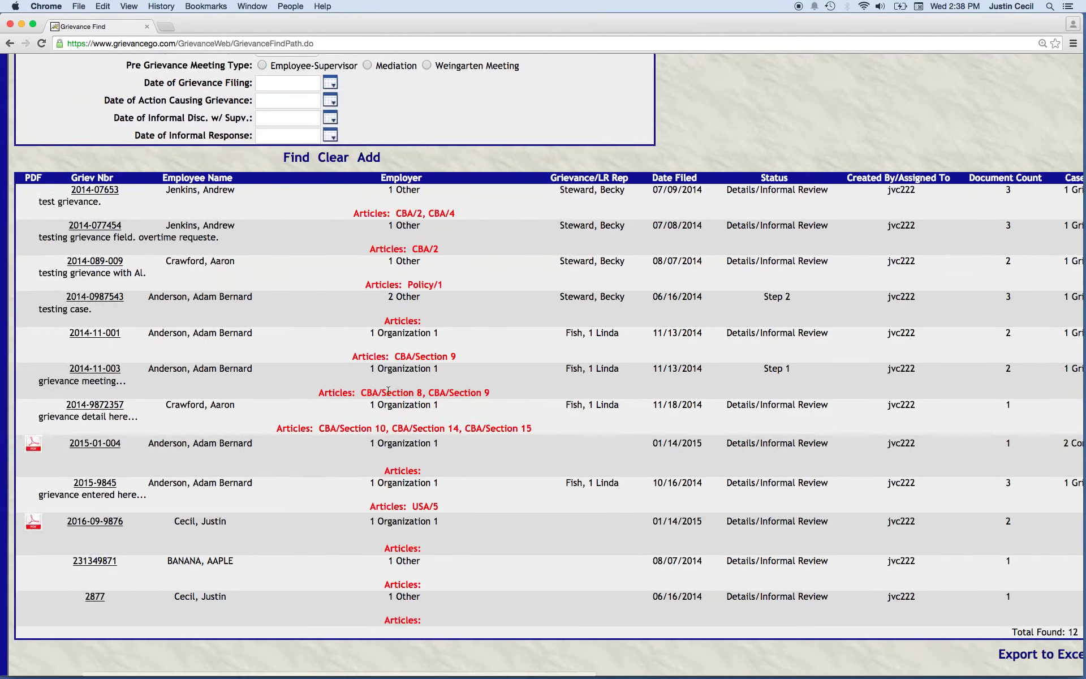
scroll(388, 390, up, 4)
scroll(388, 389, up, 5)
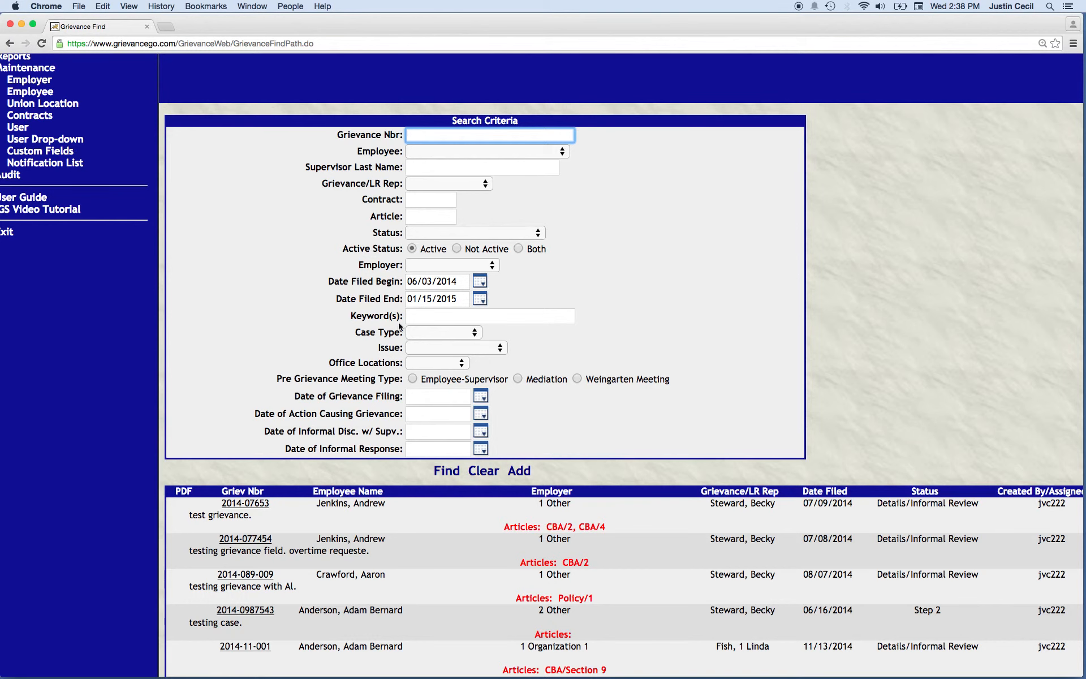
scroll(155, 210, up, 1)
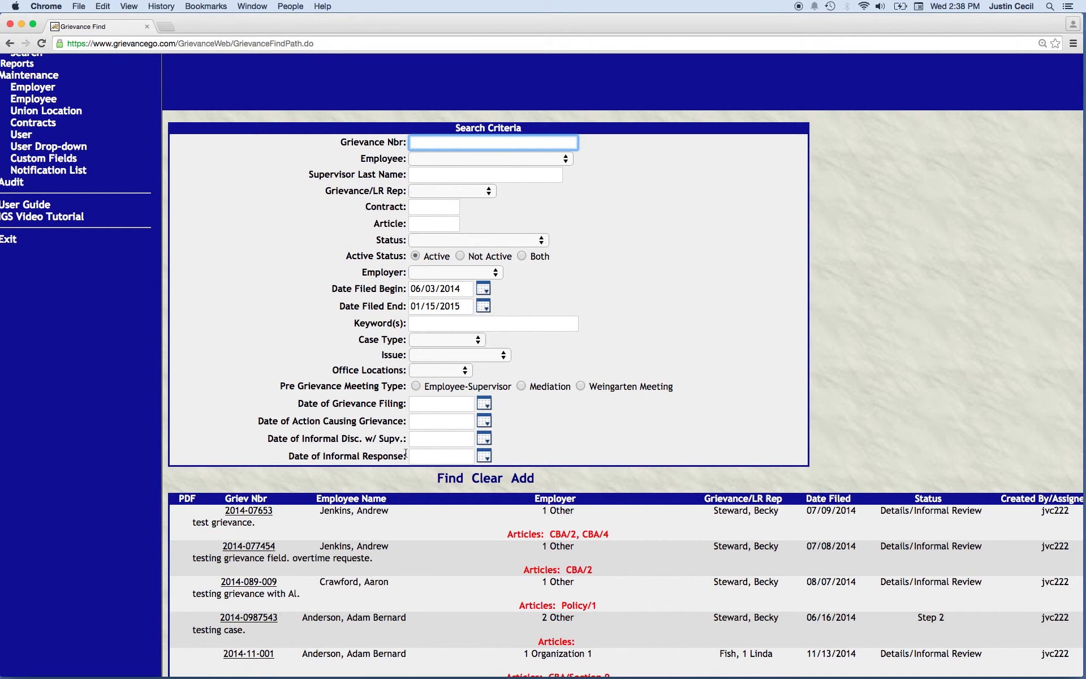
drag(406, 453, 405, 423)
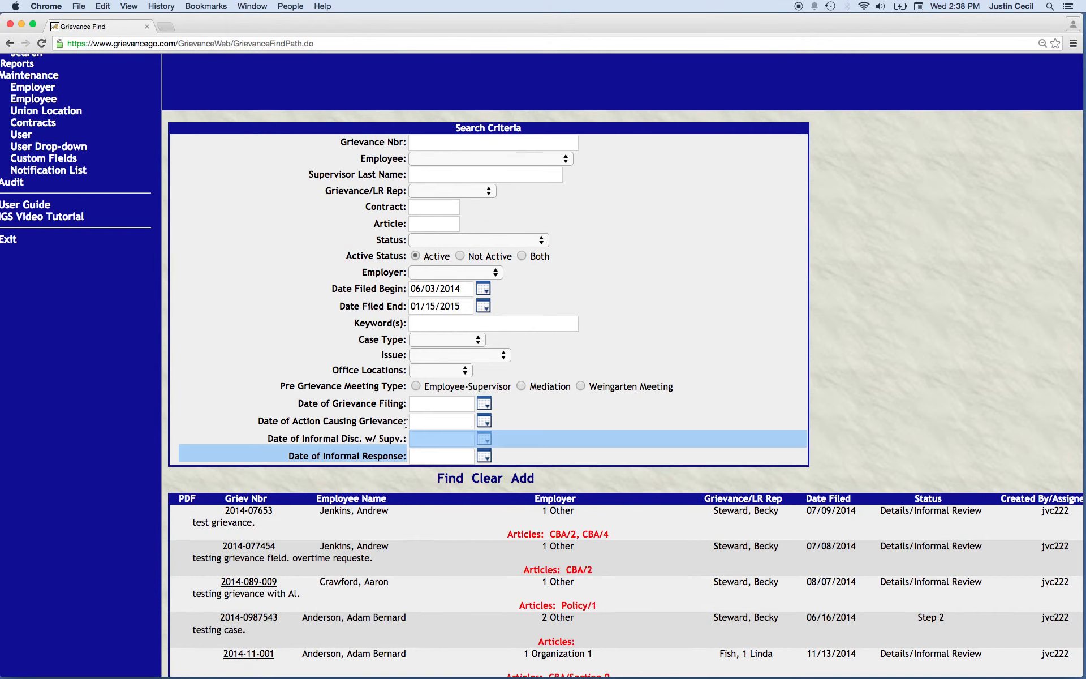
click(368, 418)
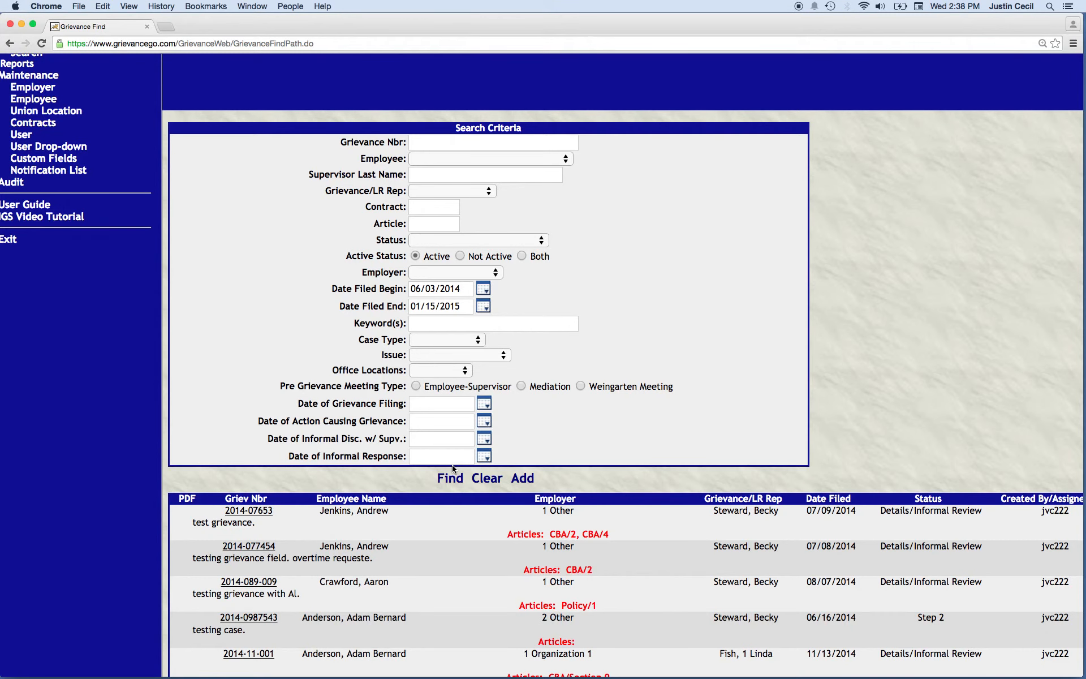
Examine the remaining result columns, such as document count, case type, issue and office locations, and return to the start of the search page
scroll(440, 467, down, 10)
scroll(440, 467, right, 5)
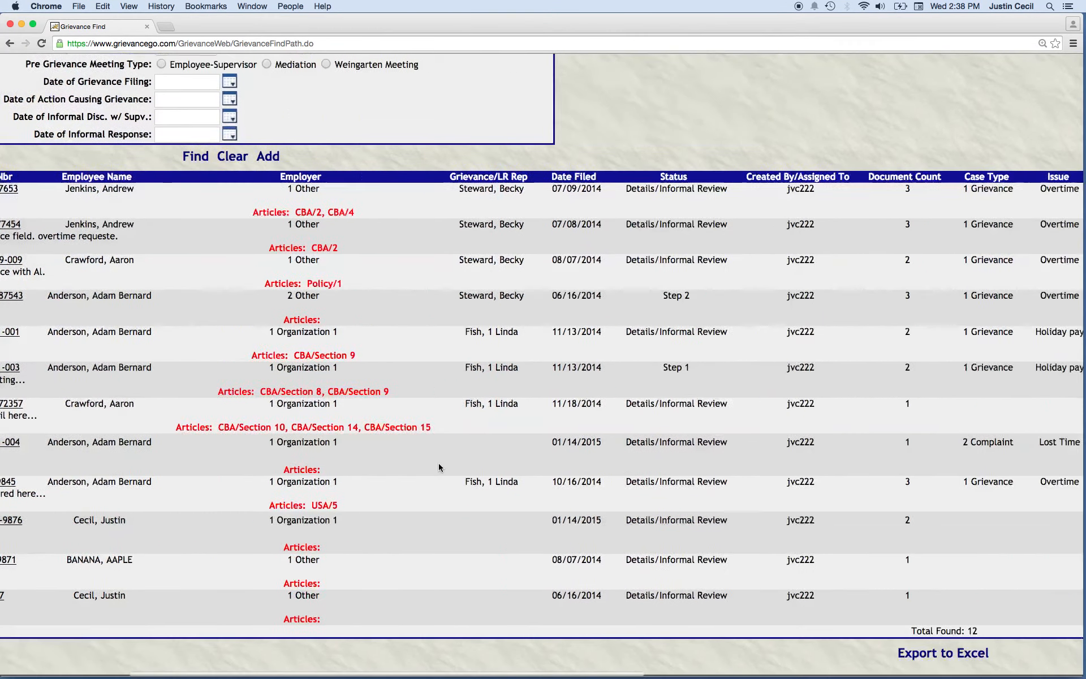
scroll(439, 462, right, 5)
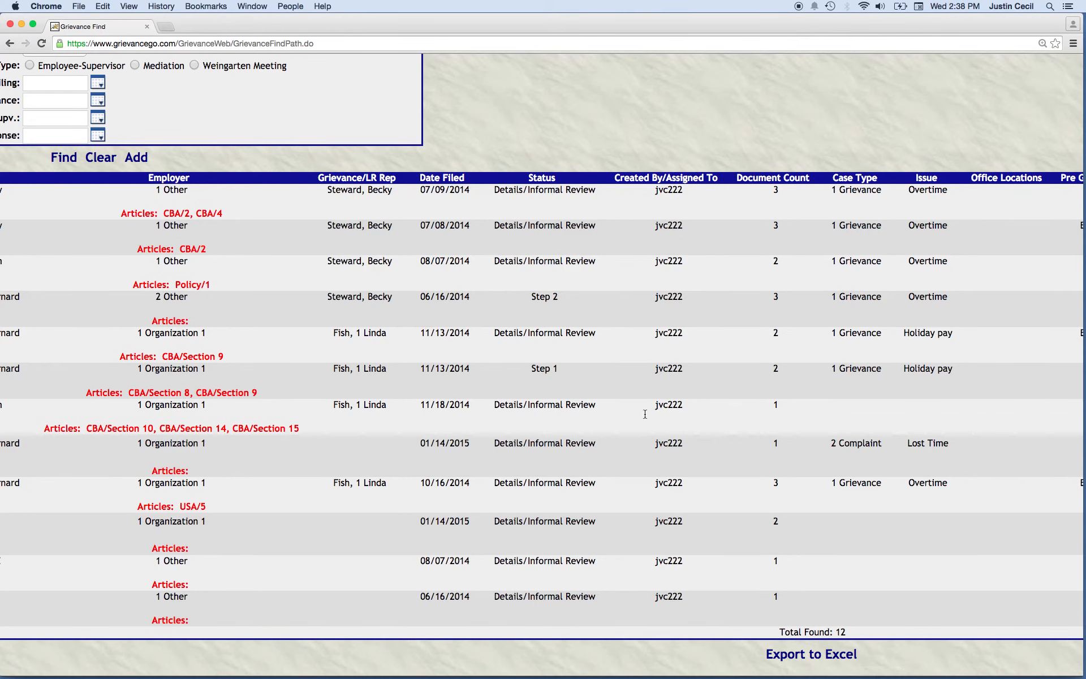
scroll(348, 277, left, 3)
scroll(348, 274, left, 8)
scroll(348, 274, up, 5)
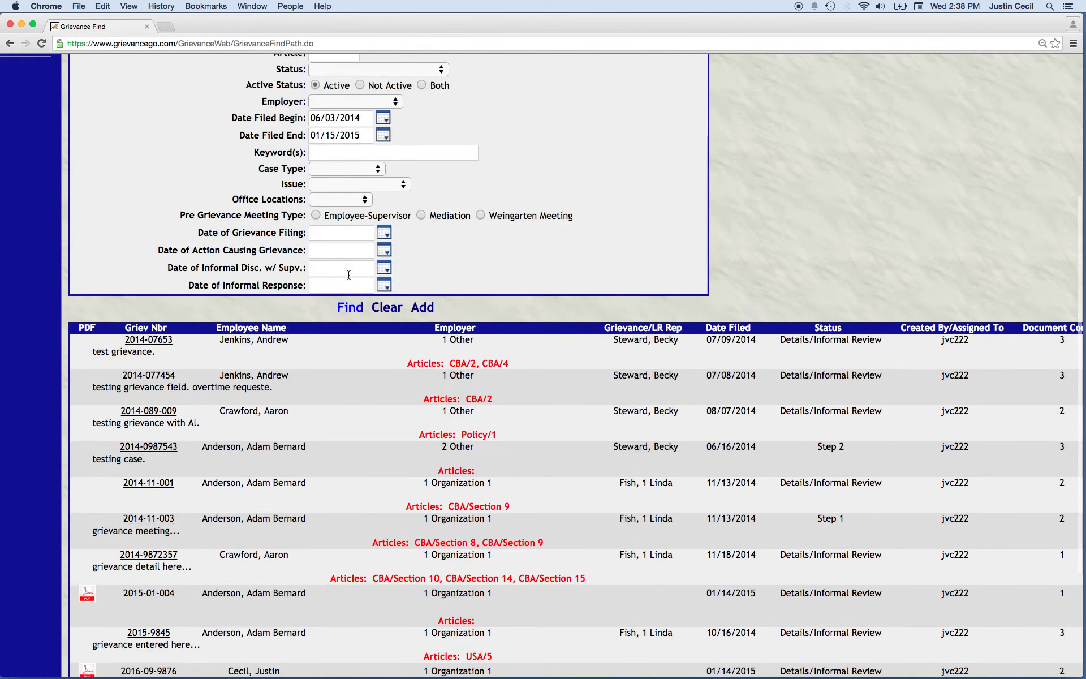
scroll(201, 224, up, 3)
scroll(201, 224, left, 2)
scroll(201, 224, up, 4)
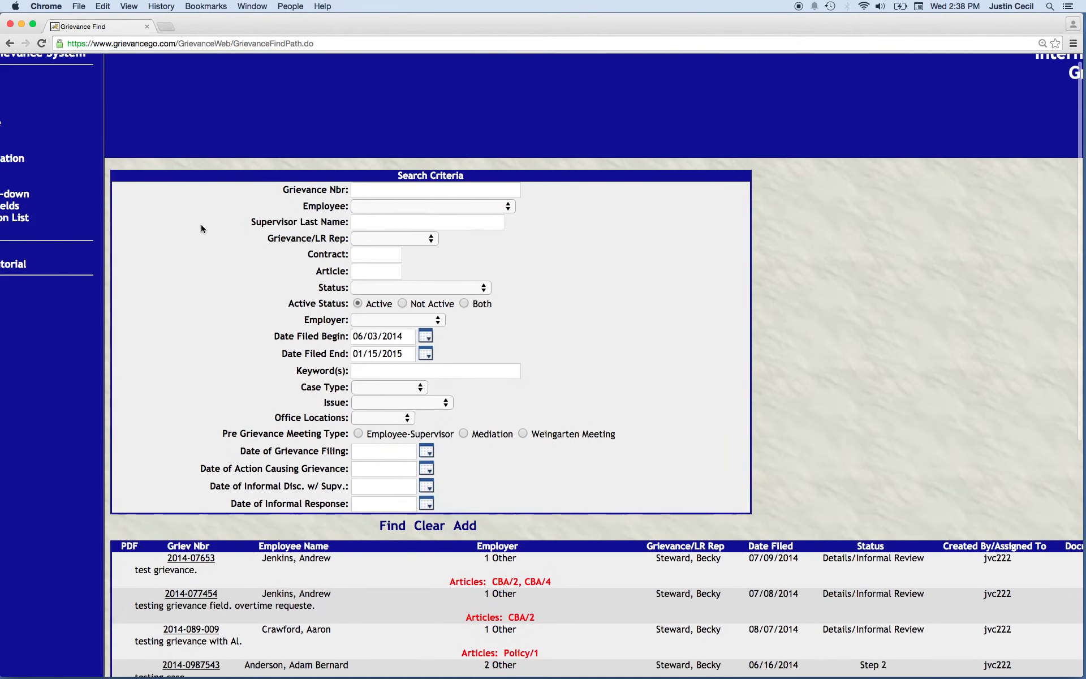
scroll(201, 225, left, 2)
scroll(202, 225, up, 1)
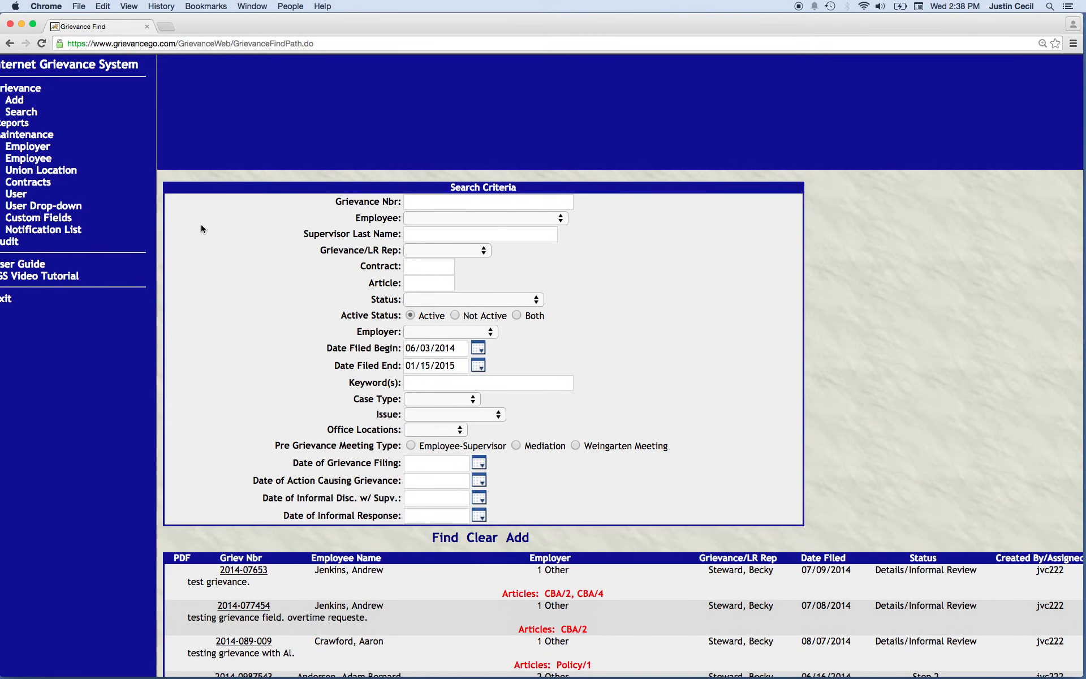
scroll(202, 226, left, 1)
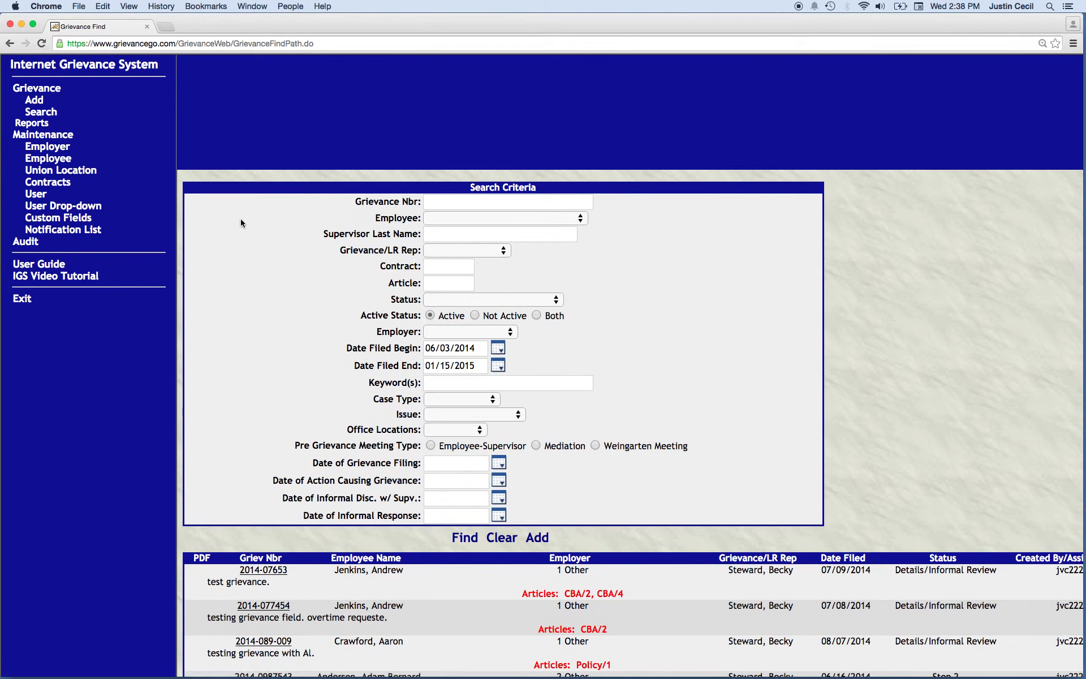